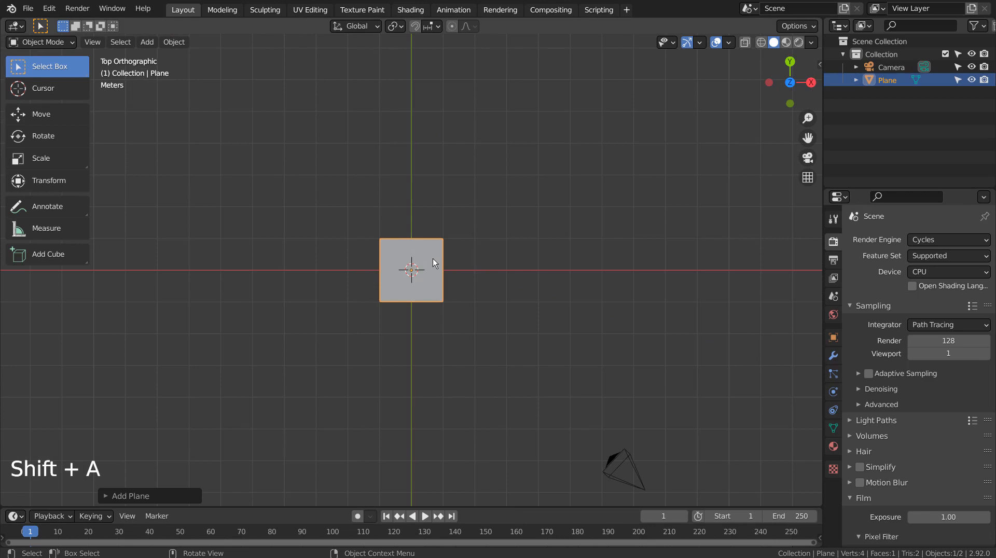
Subdivide the plane with 4 cuts.
key(Tab)
right_click(433, 258)
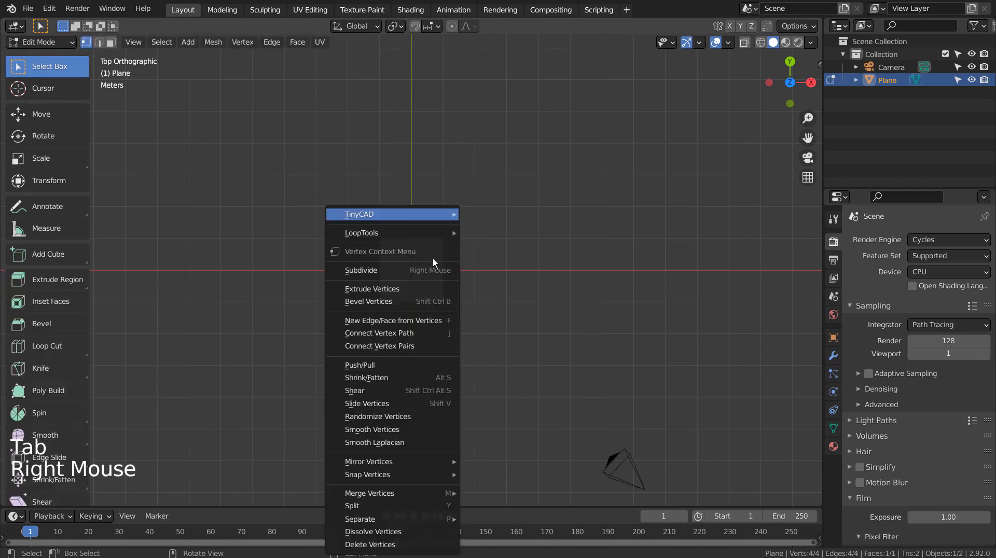
click(433, 259)
scroll(433, 258, up, 7)
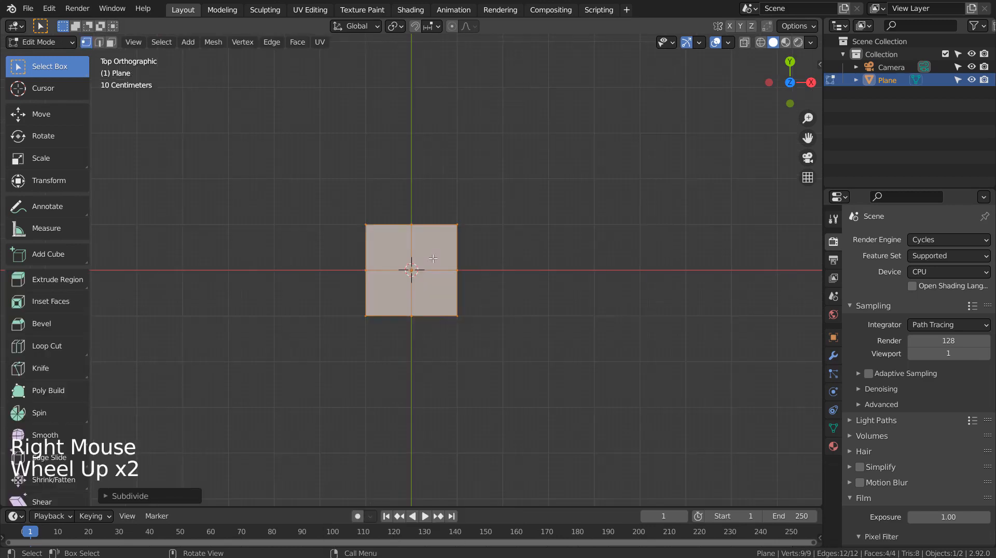
click(152, 497)
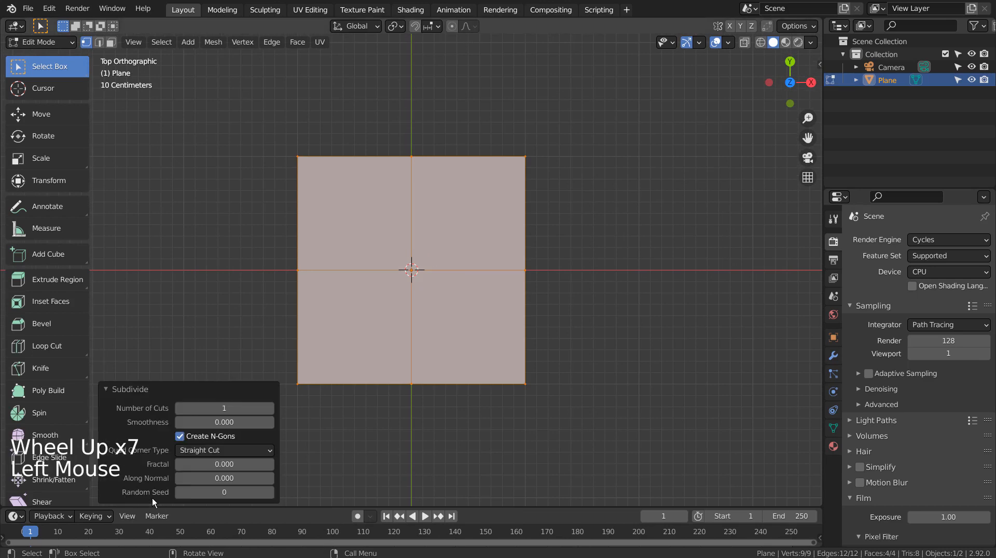
click(241, 409)
text(4)
key(Return)
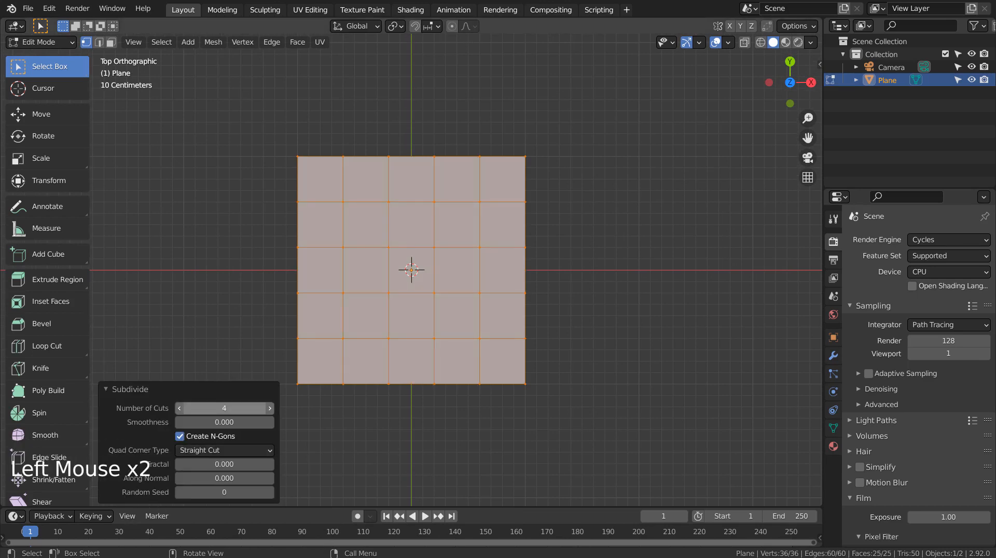
Randomize the positions of all the plane's vertices by an amount of 0.16 m.
middle_drag(630, 339, 543, 177)
key(Tab)
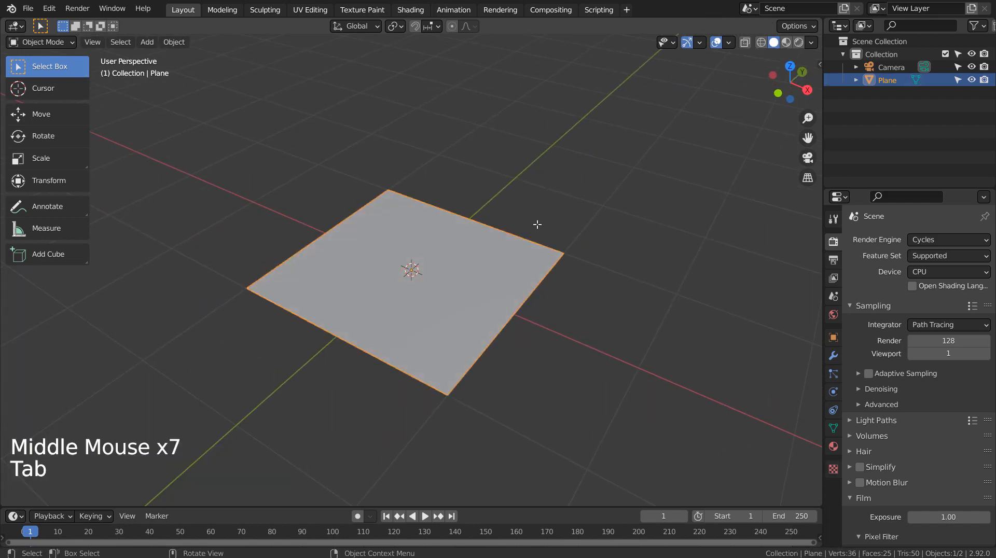
key(Tab)
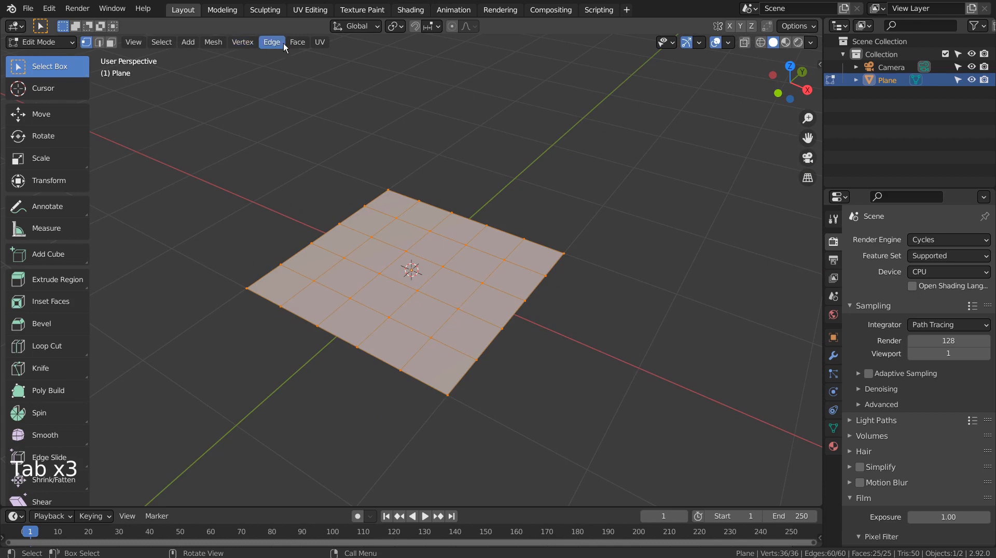
click(223, 43)
mouse_move(280, 57)
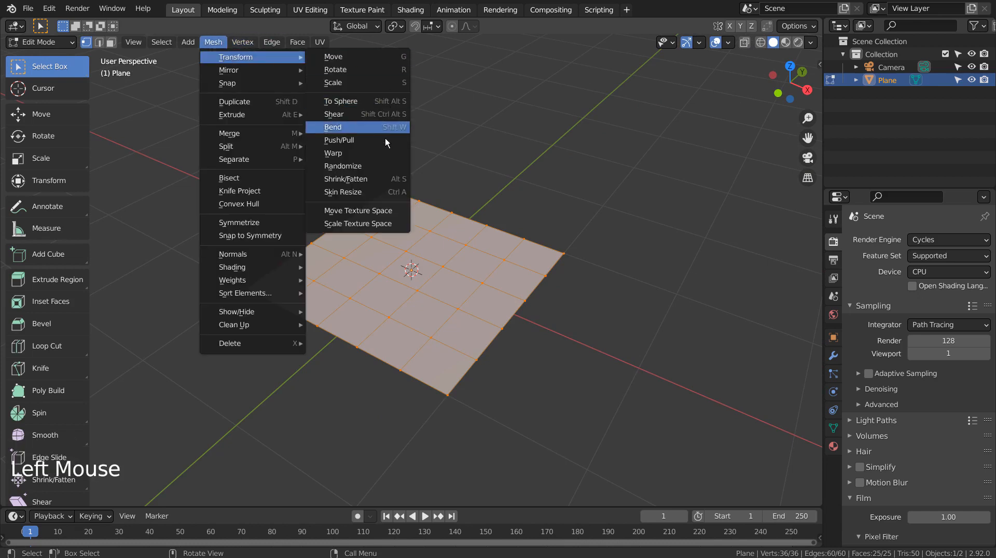
click(386, 165)
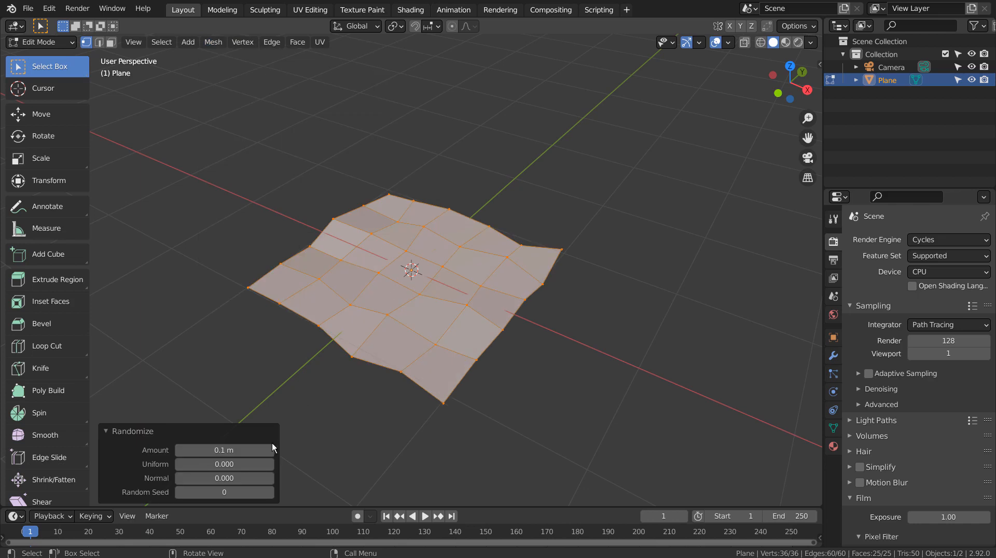
shift+drag(273, 447, 305, 447)
Set the render output resolution to 800 px in both X and Y.
middle_drag(446, 405, 457, 427)
key(KP_1)
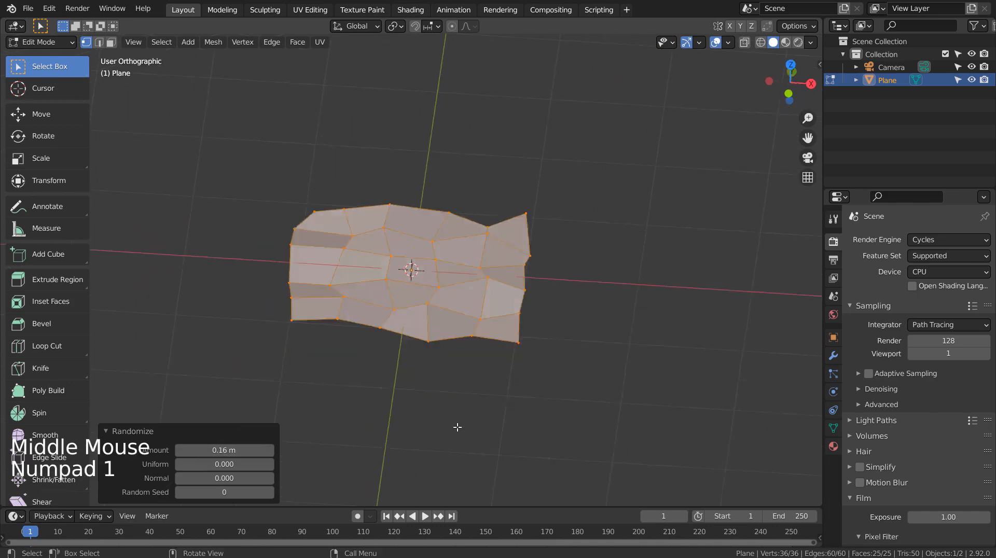
key(KP_7)
scroll(457, 427, up, 4)
scroll(458, 427, down, 3)
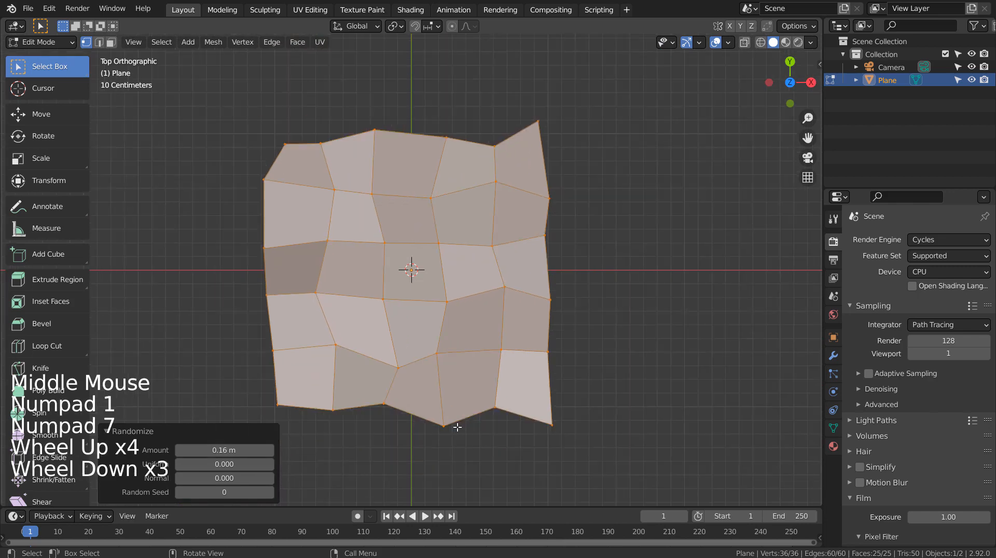
click(832, 247)
click(833, 260)
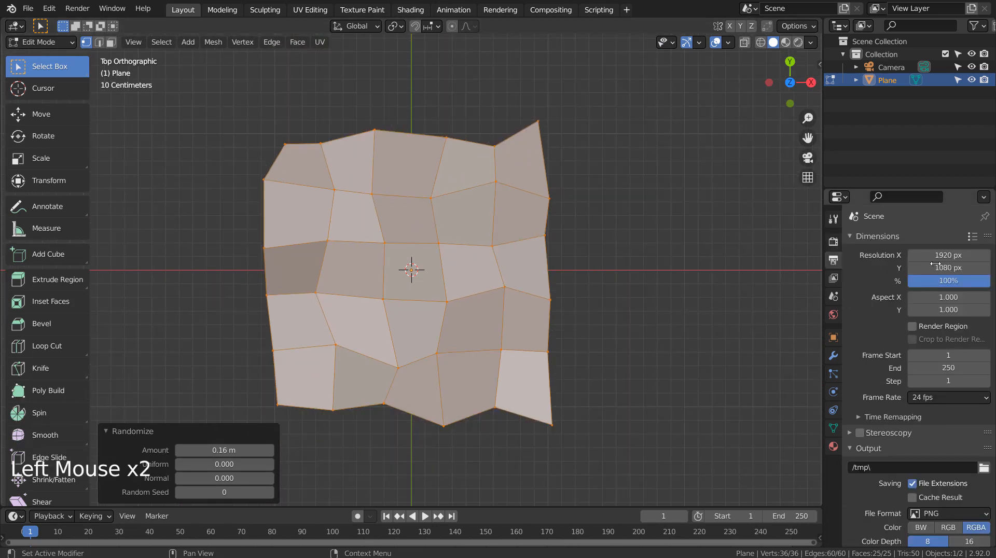
click(935, 256)
text(800)
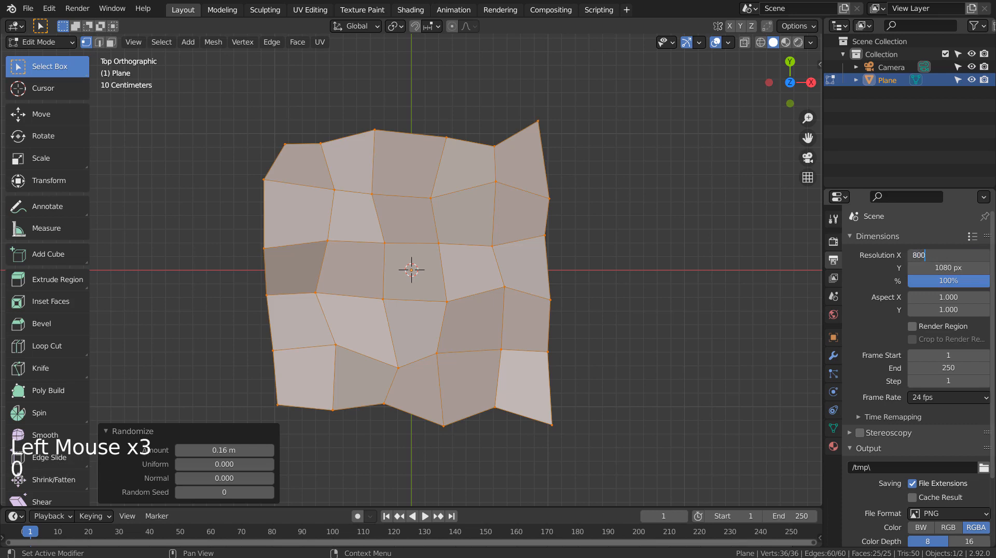
key(Return)
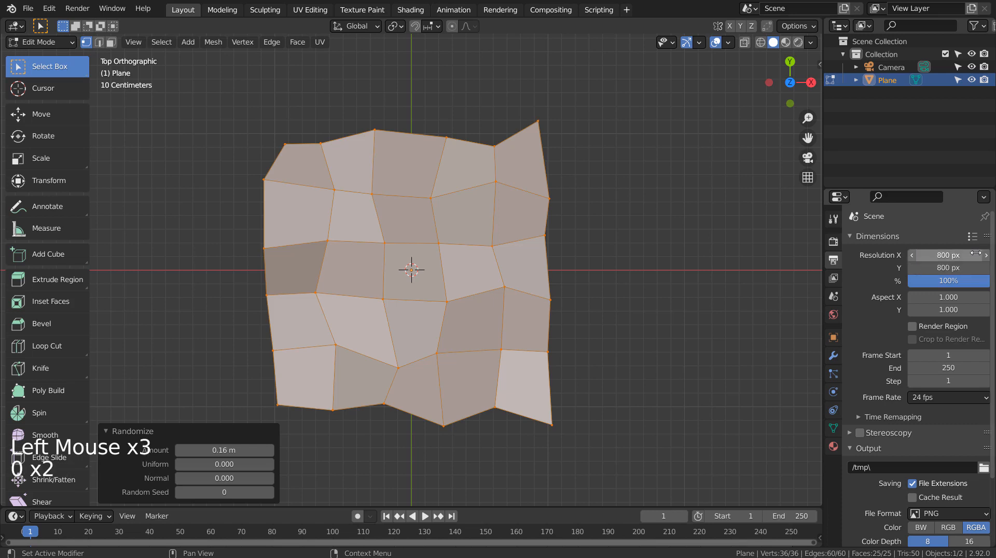
Align the camera to the top view and fly it forward until the plane fills the whole camera frame.
click(614, 271)
key(ctrl+alt+KP_0)
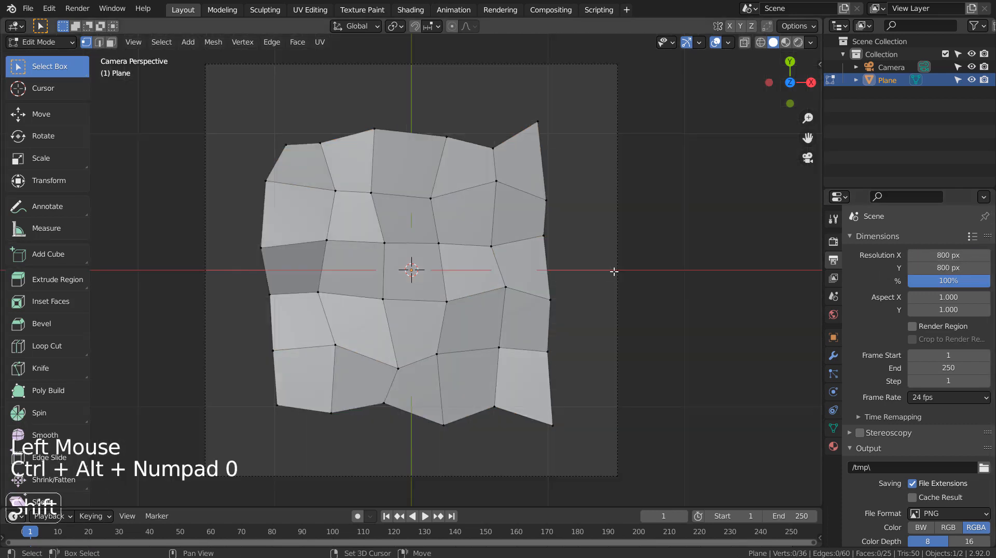
key(shift+grave)
key(w)
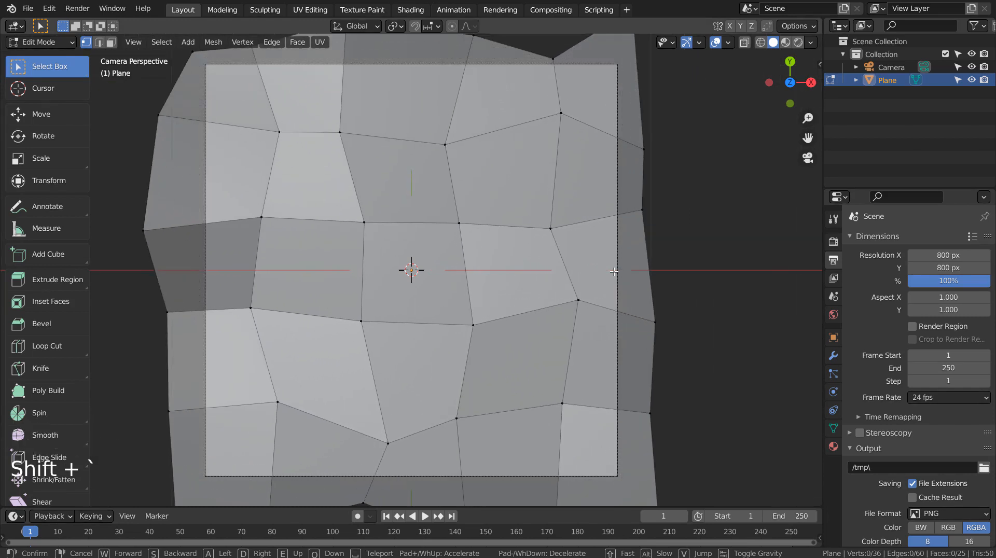
click(614, 271)
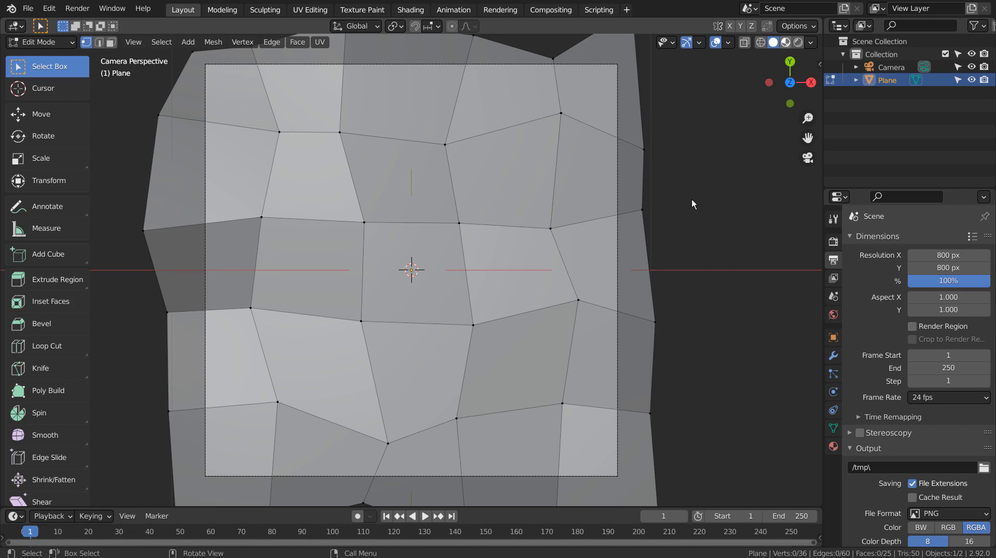
In material preview shading and Object Mode, give the plane a new material with a blue base color, about hue 0.612 and saturation 0.987.
click(787, 42)
key(Tab)
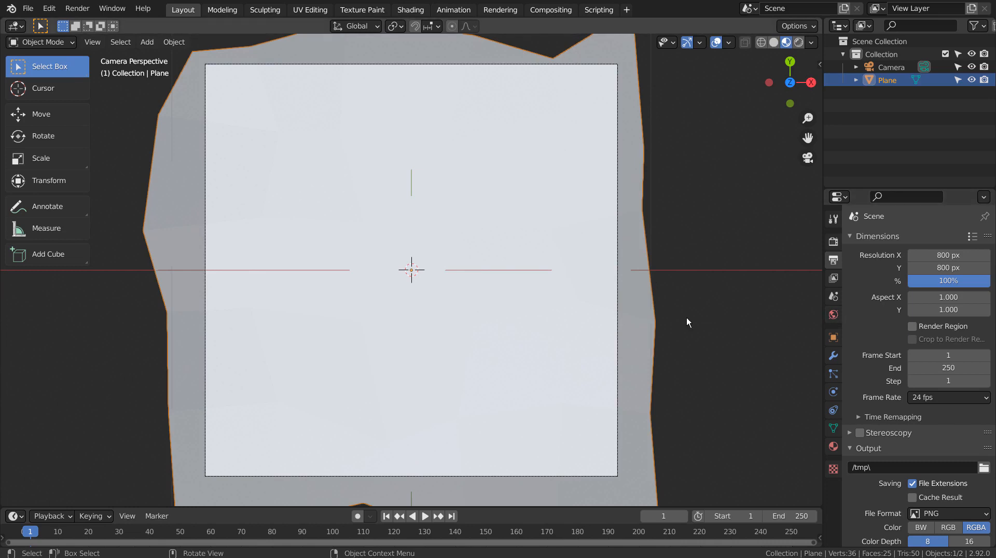
click(838, 447)
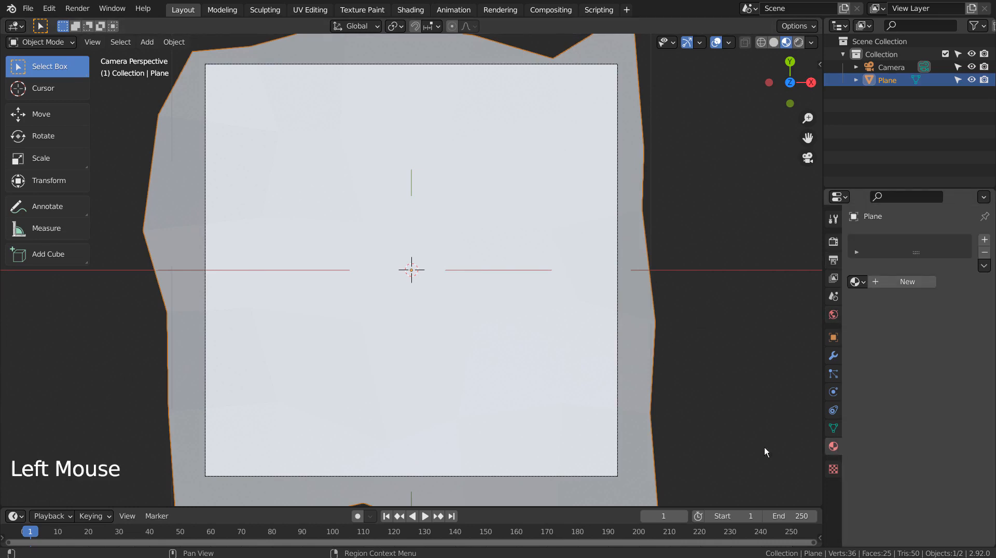
click(912, 283)
click(939, 373)
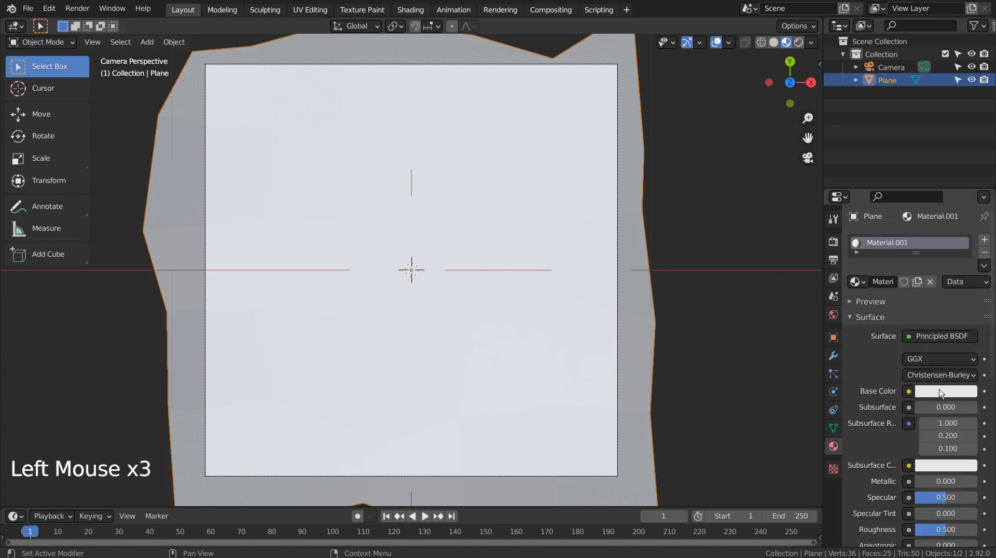
click(921, 230)
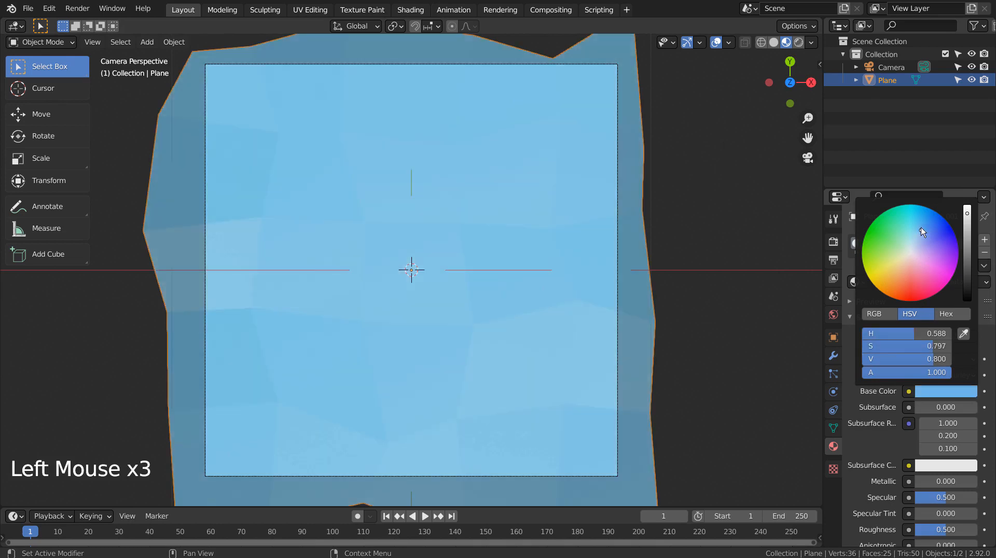
click(926, 214)
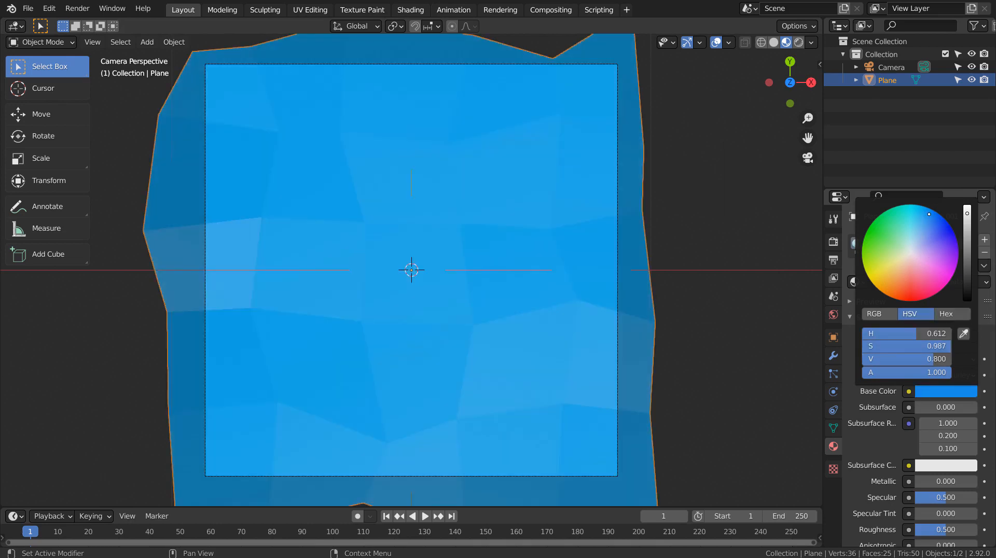
Set the strength of the world's forest.exr background to 0.
middle_click(697, 354)
middle_drag(697, 357, 677, 301)
click(617, 337)
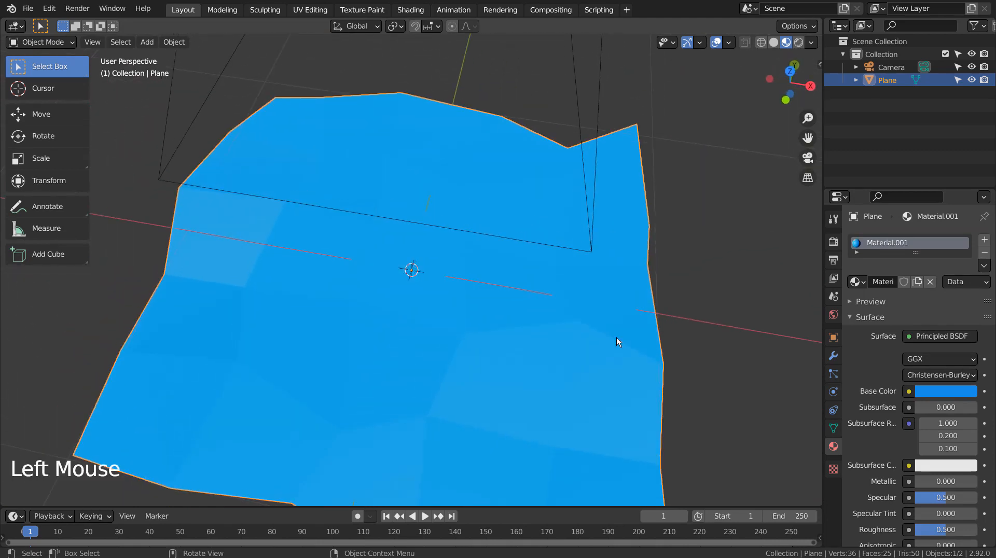
click(836, 314)
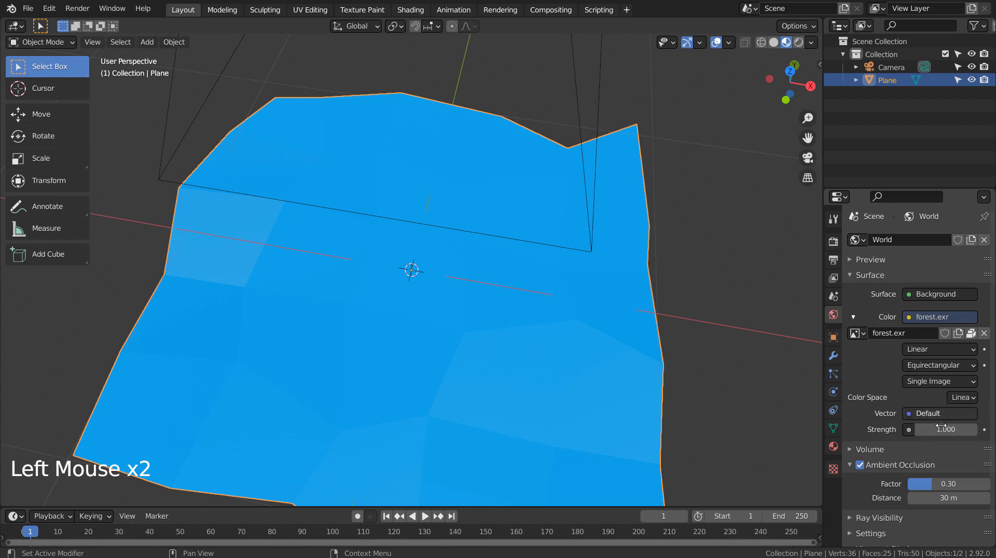
click(909, 317)
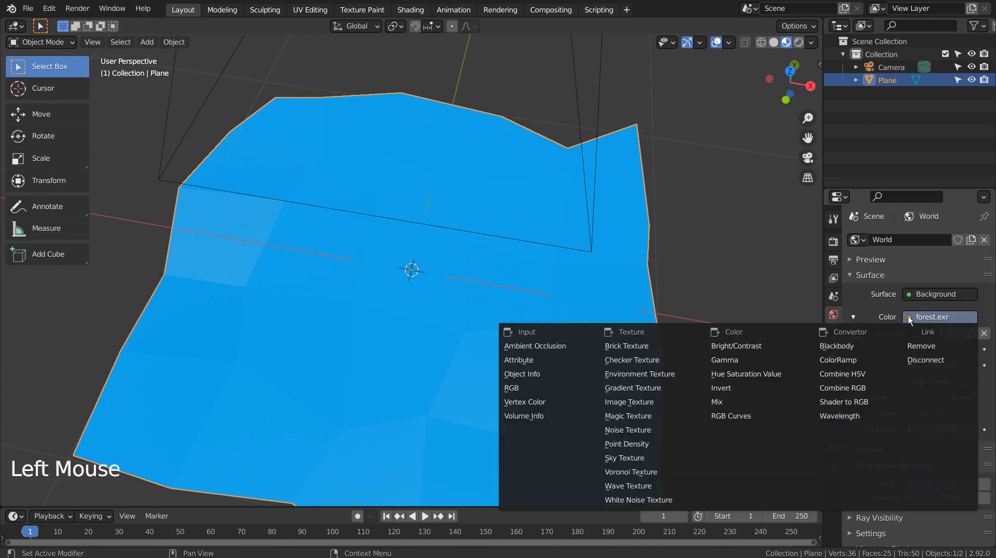
double_click(934, 429)
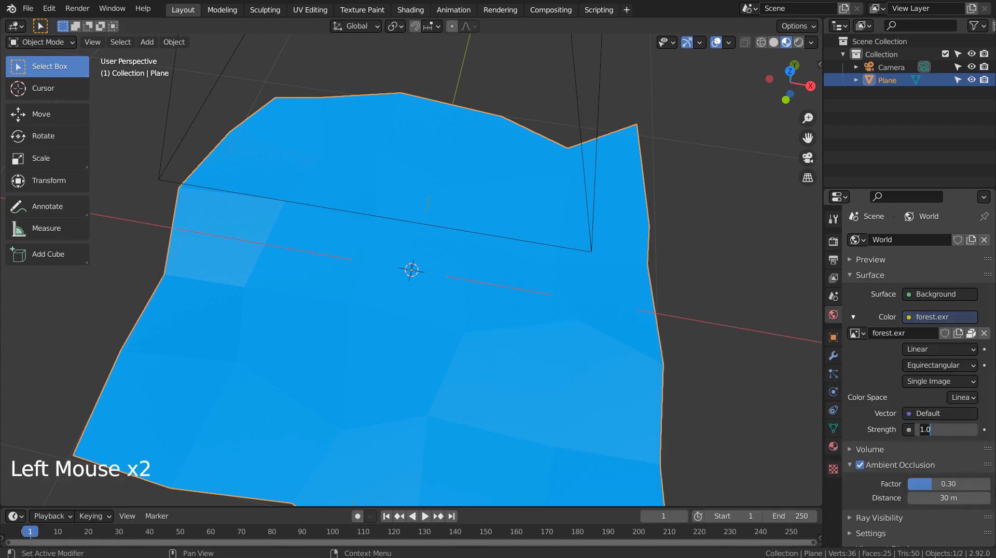
text(0)
key(Return)
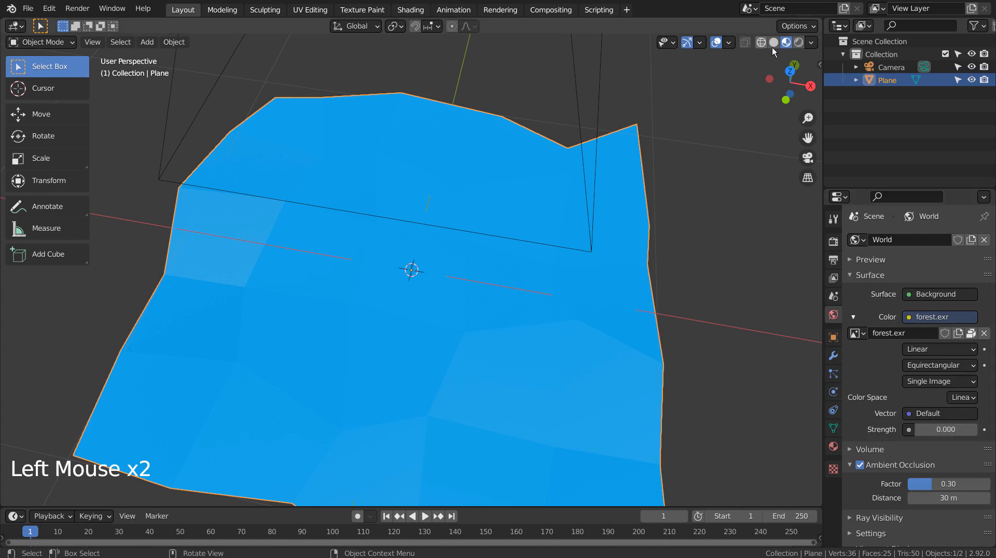
Switch the viewport to rendered shading and set the world background strength to 1.
click(798, 42)
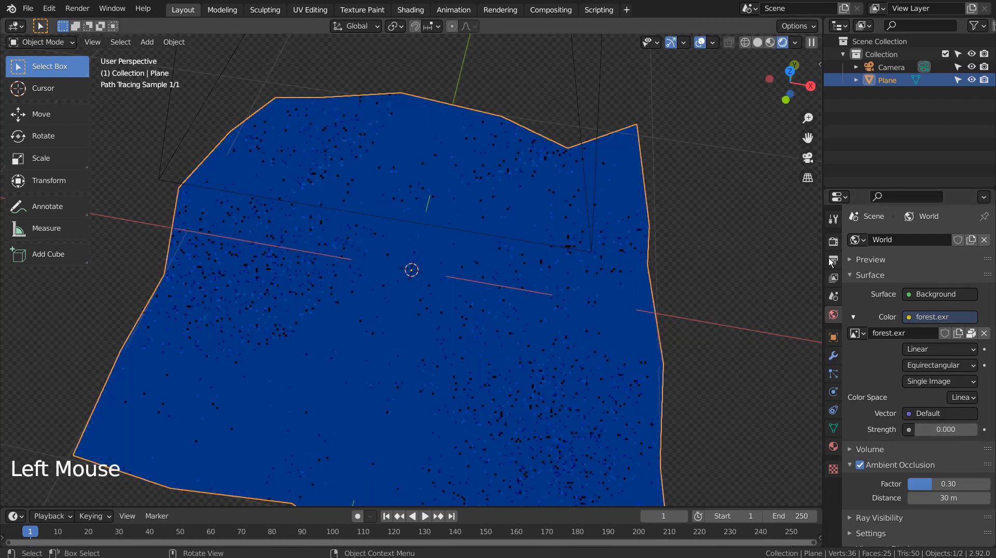
click(938, 429)
text(1)
key(Return)
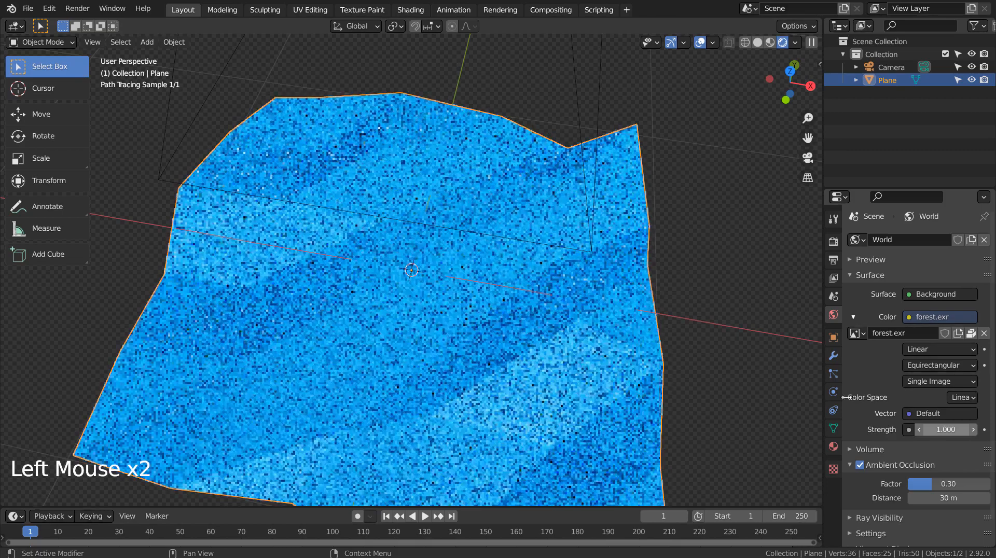
Add a point light in camera view and move it about 0.43 m in X and 0.51 m in Y.
key(KP_1)
key(KP_7)
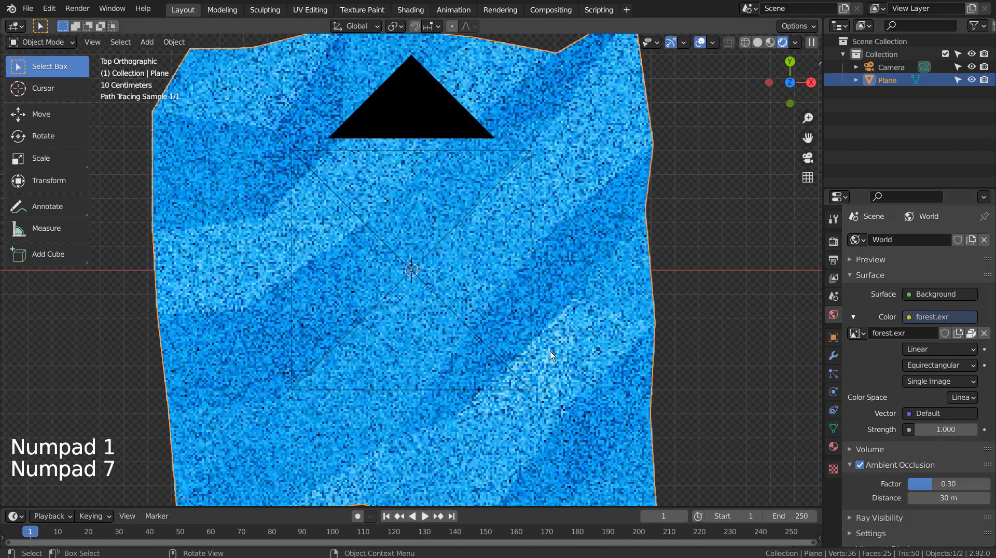
key(KP_0)
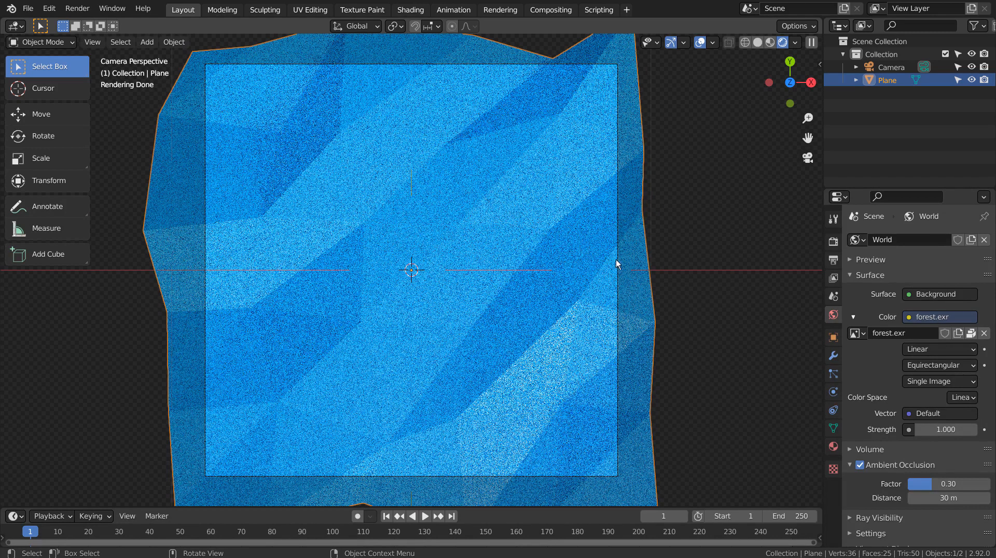
key(shift+a)
mouse_move(619, 264)
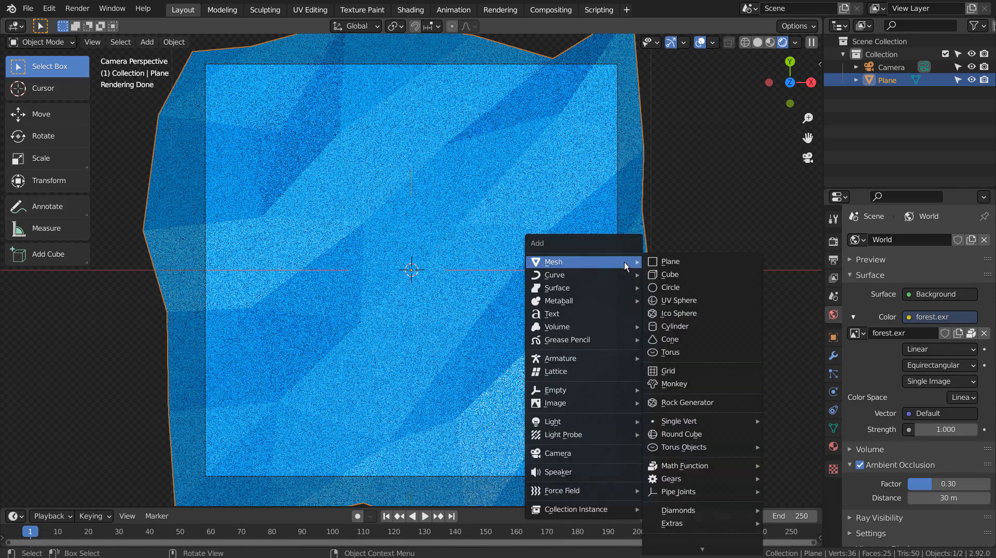
mouse_move(619, 421)
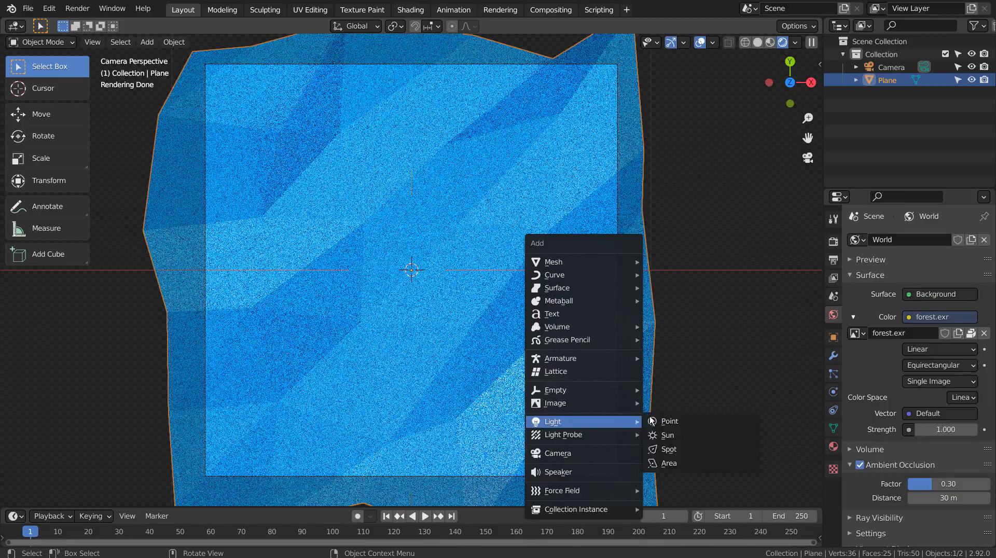
click(660, 420)
key(g)
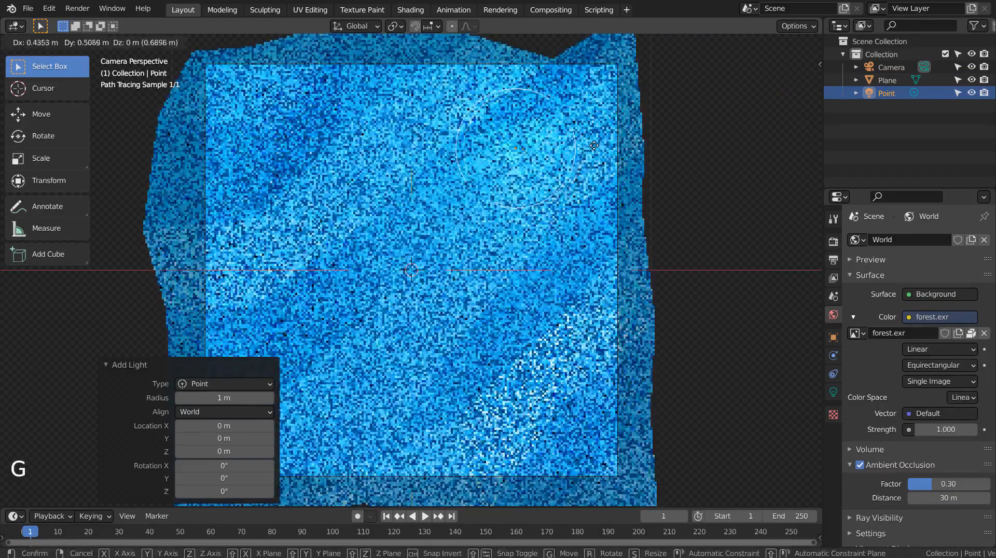
click(593, 146)
From the right side view, raise the point light about 0.70 m along Z and return to camera view.
key(KP_2)
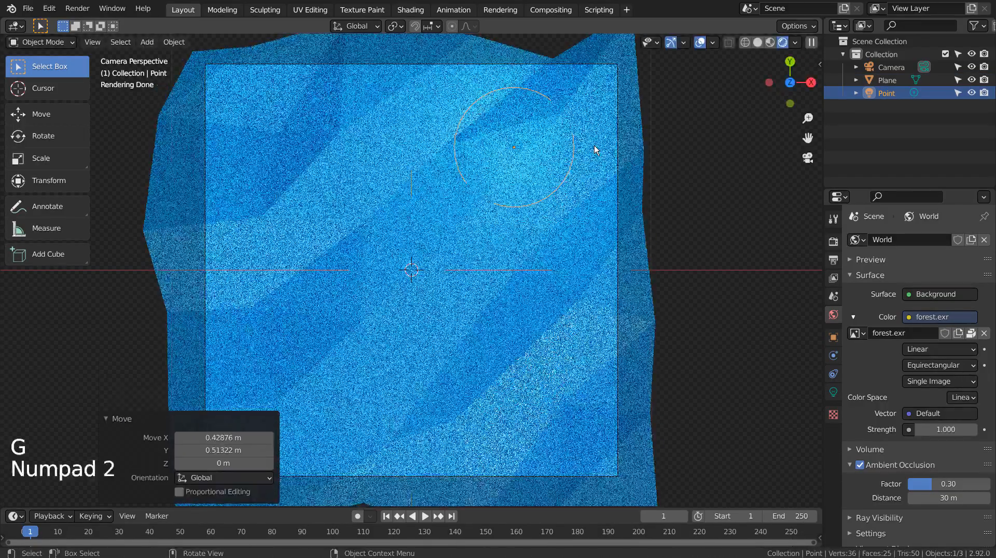
key(KP_3)
key(g)
key(z)
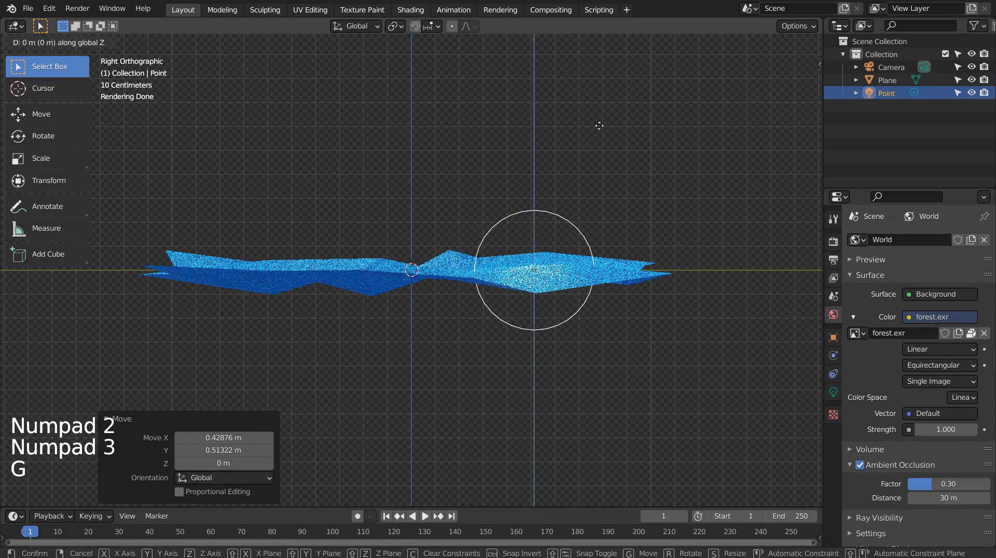
click(604, 447)
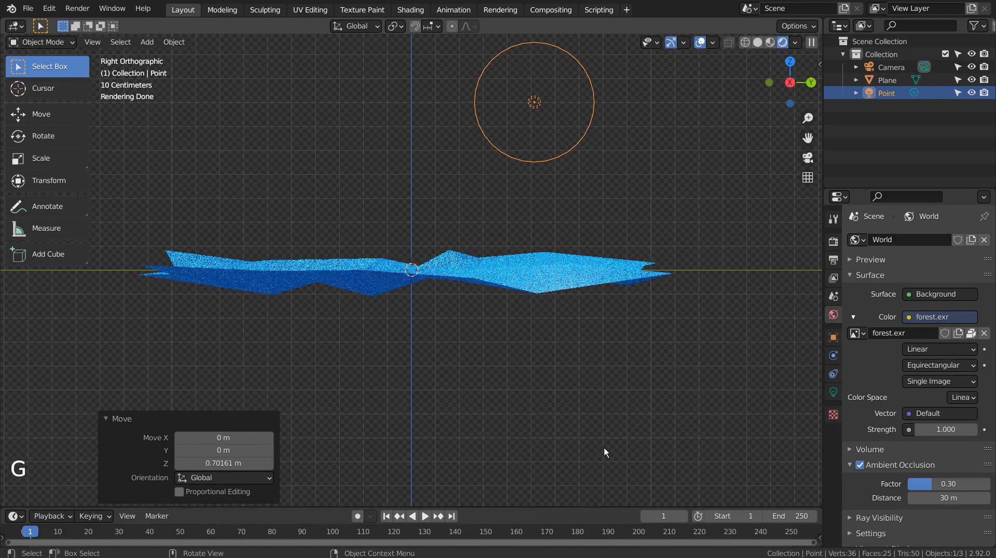
key(KP_0)
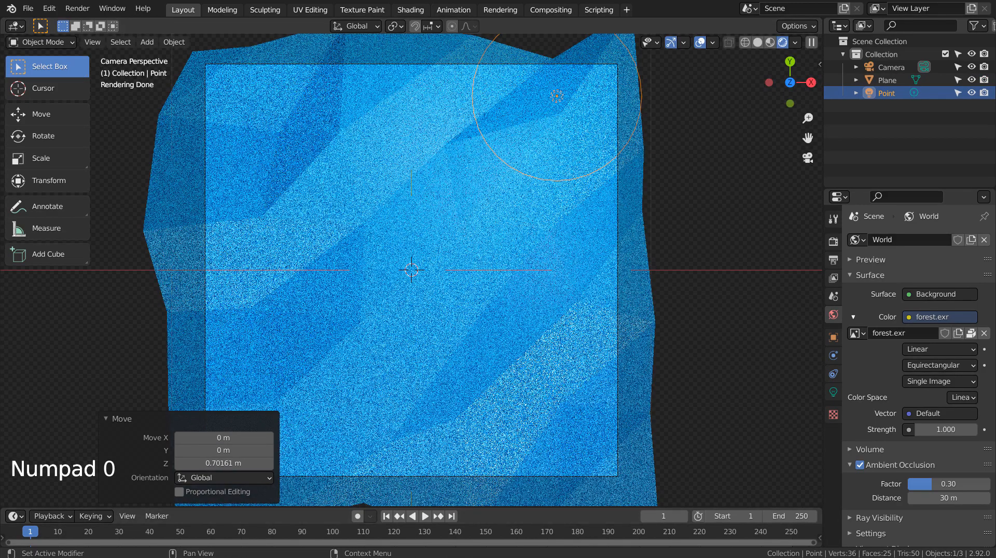
Give the point light a light blue color, about hue 0.551 and saturation 0.685, and set its power to 55 W.
click(833, 392)
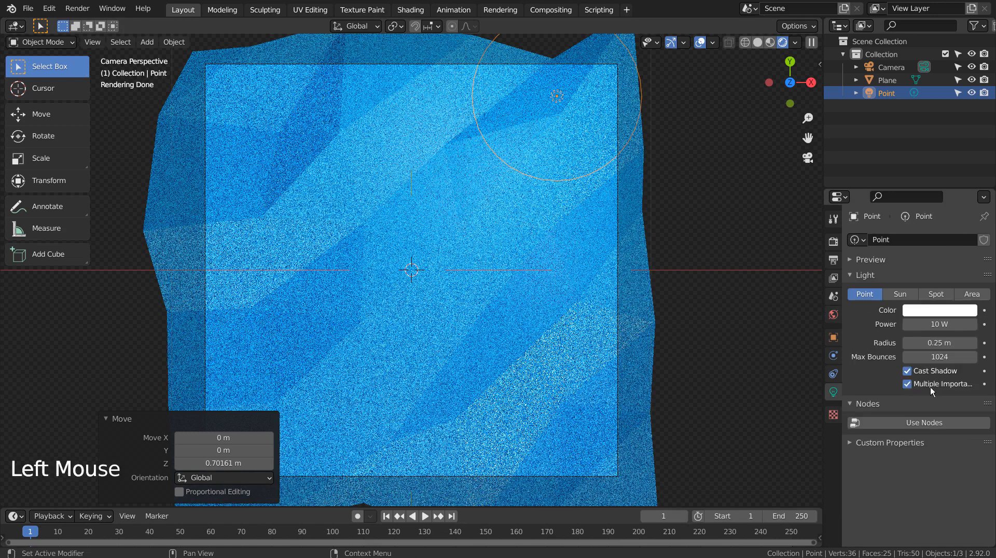
click(941, 311)
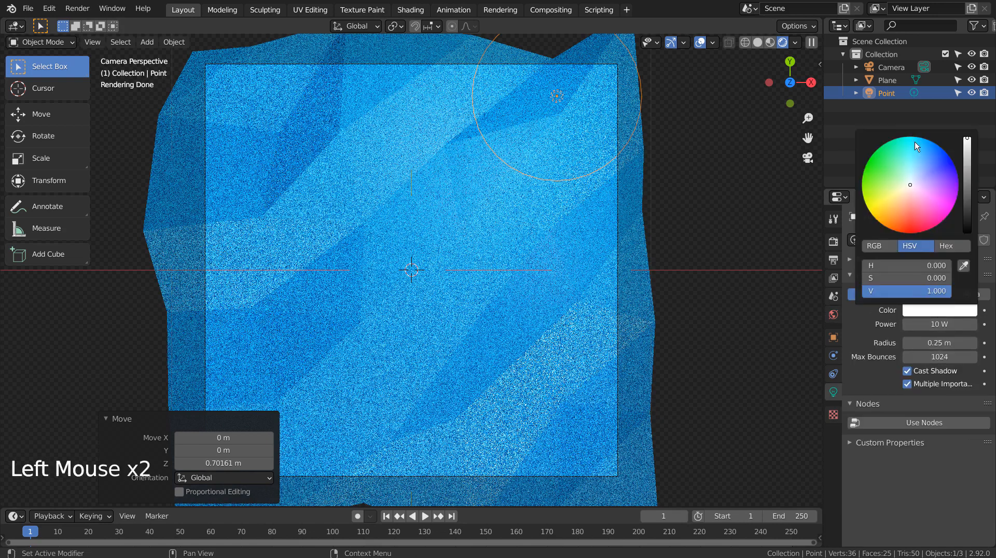
click(915, 166)
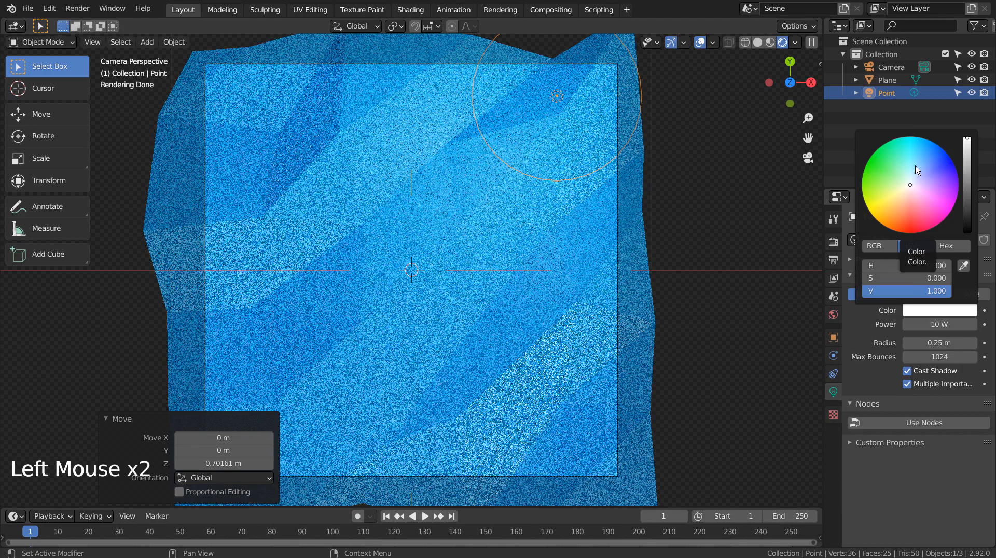
click(940, 324)
text(55)
key(Return)
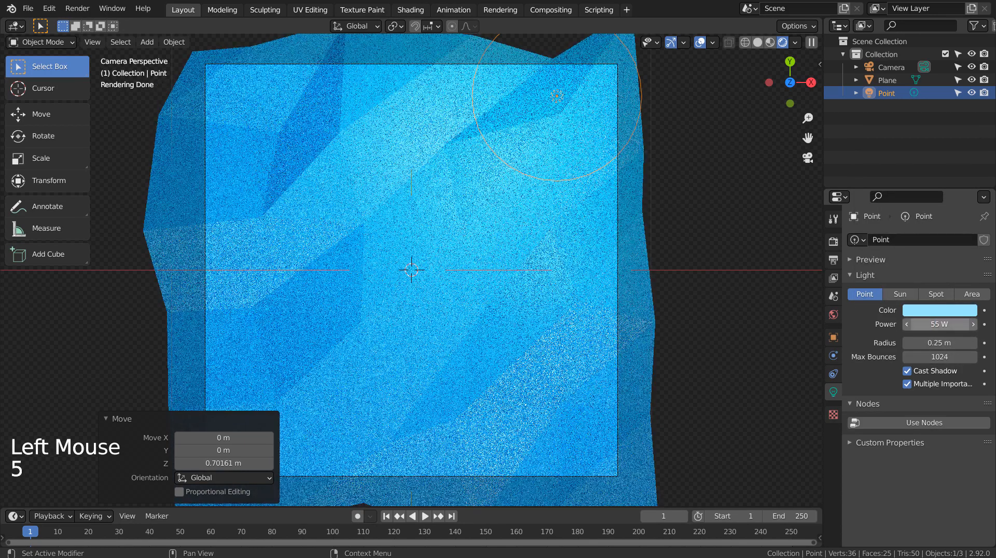
Try the point light at 11 W, and set its power back to 55 W.
click(940, 324)
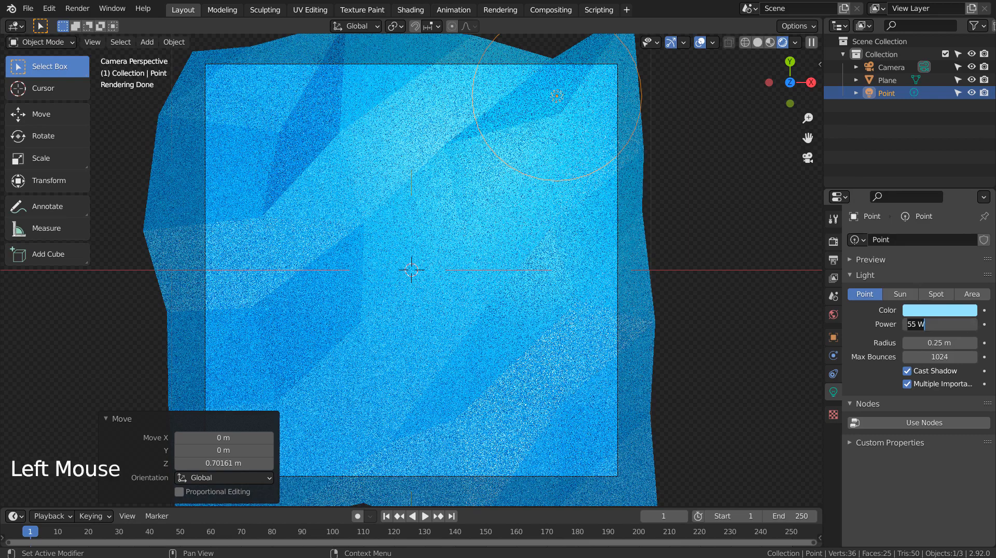
text(11)
key(Return)
click(939, 324)
text(5)
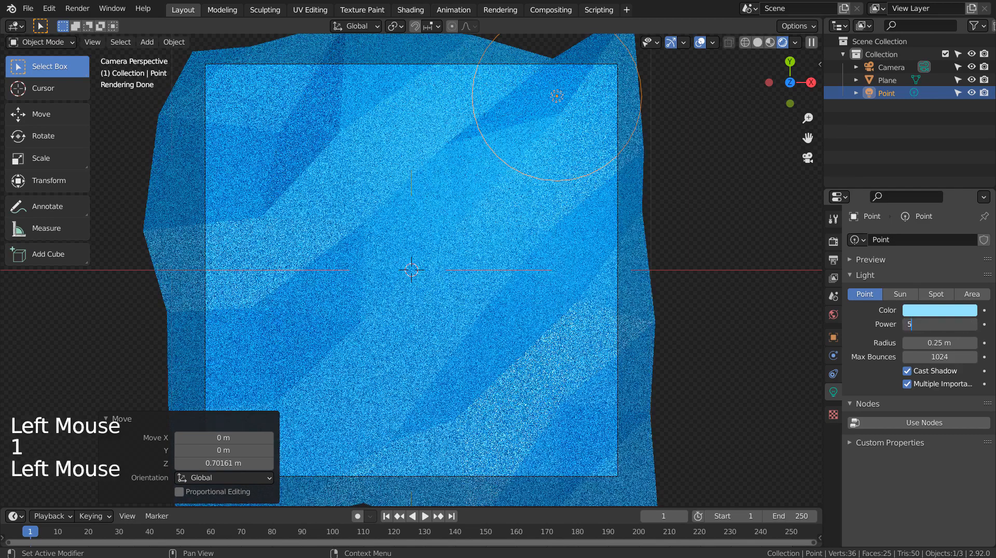
text(5)
key(Return)
Try near-white and red colors on the point light, and settle on a pale cyan-blue.
click(940, 311)
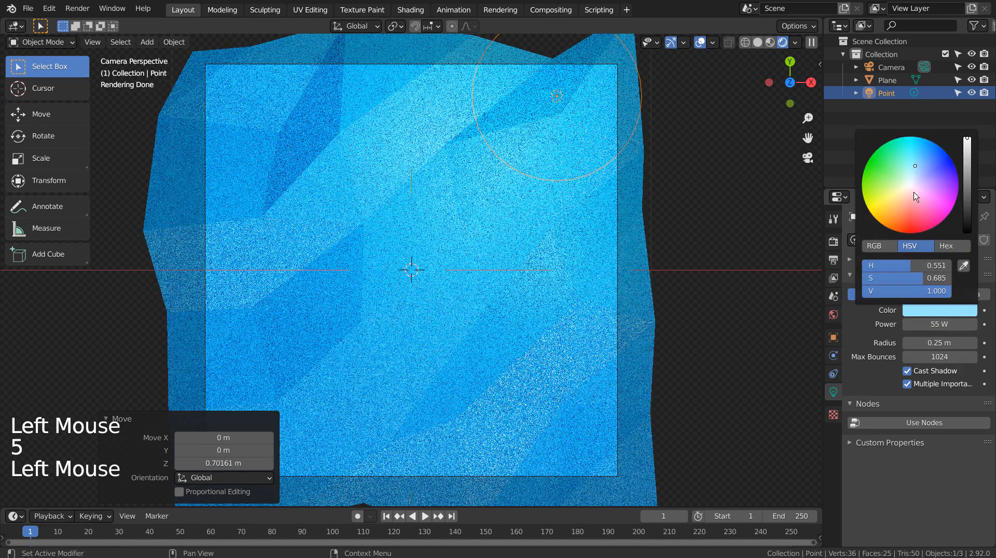
drag(916, 197, 911, 184)
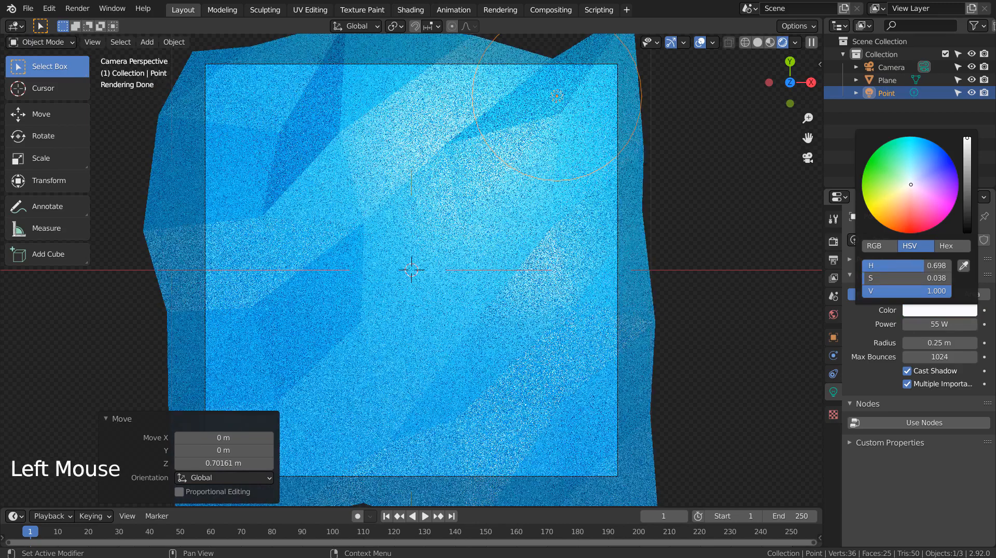
click(889, 179)
click(911, 217)
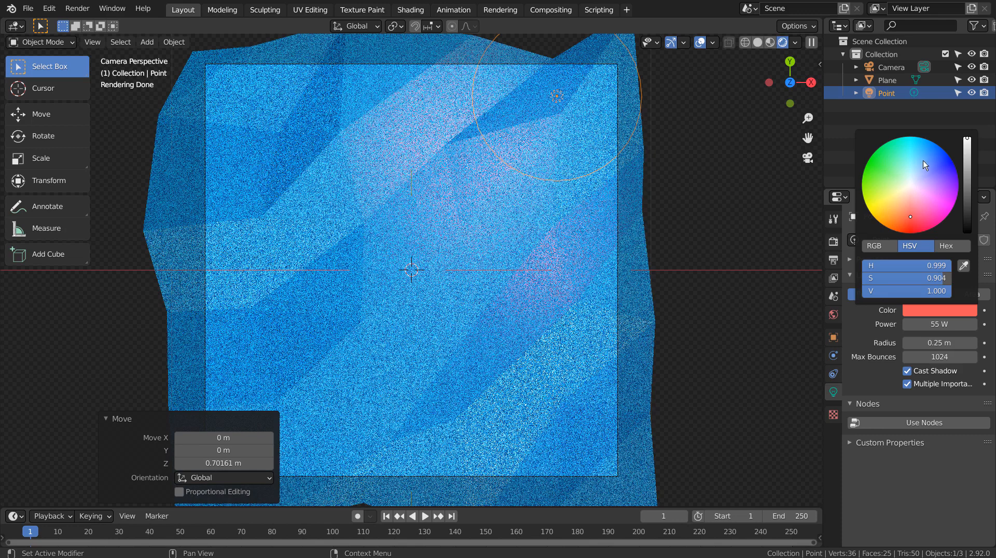
click(923, 165)
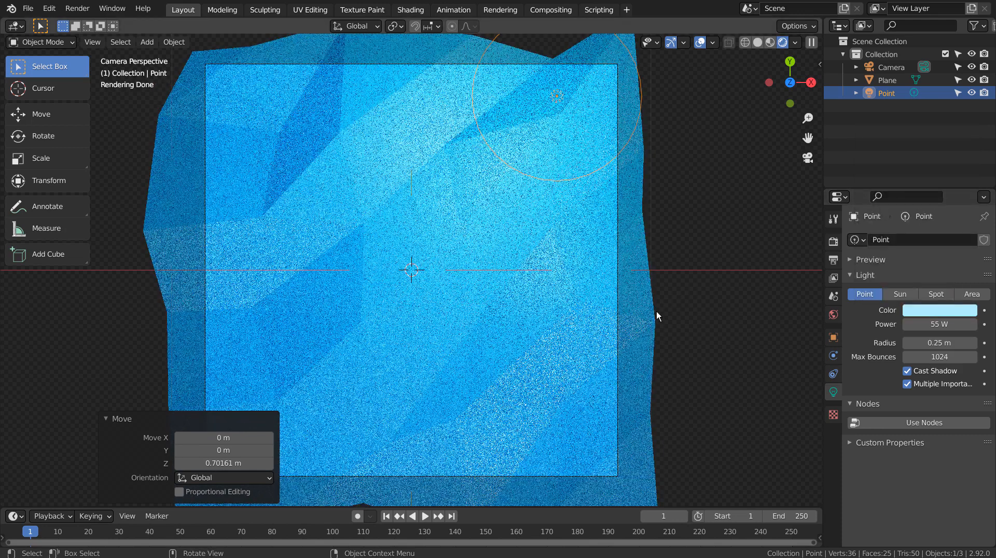
Darken the plane material's base color to a deep navy blue, about hue 0.607 and saturation 0.972.
click(647, 326)
click(833, 446)
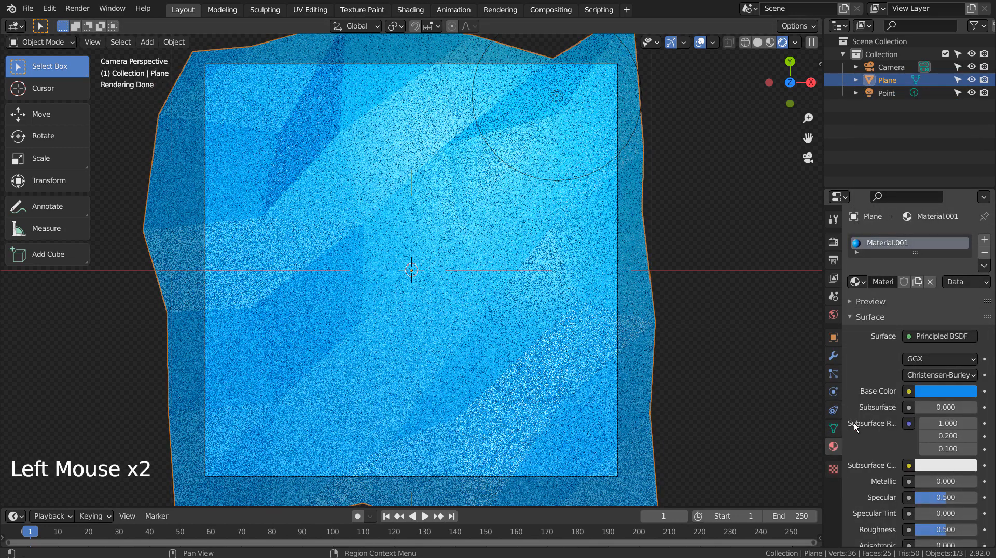
click(940, 393)
drag(968, 249, 967, 265)
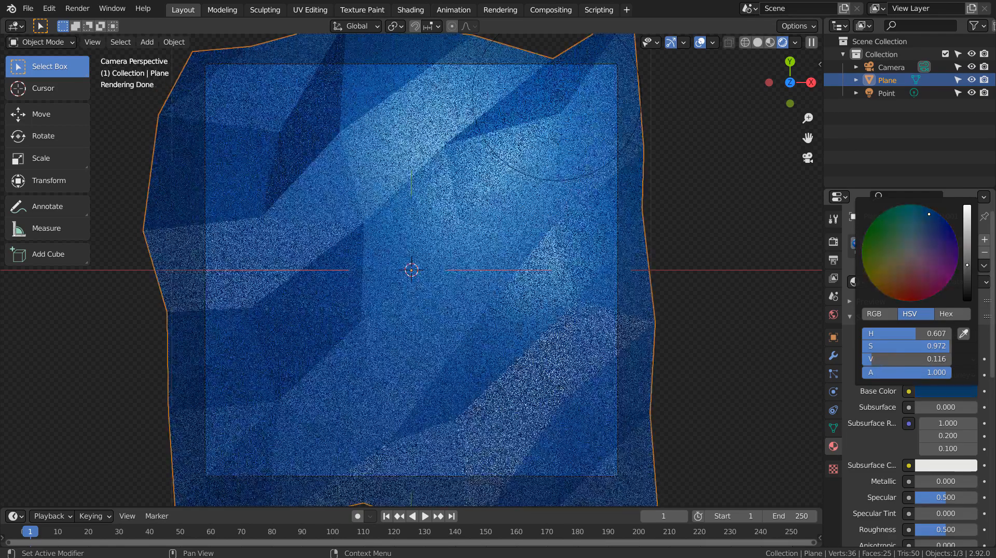
click(970, 272)
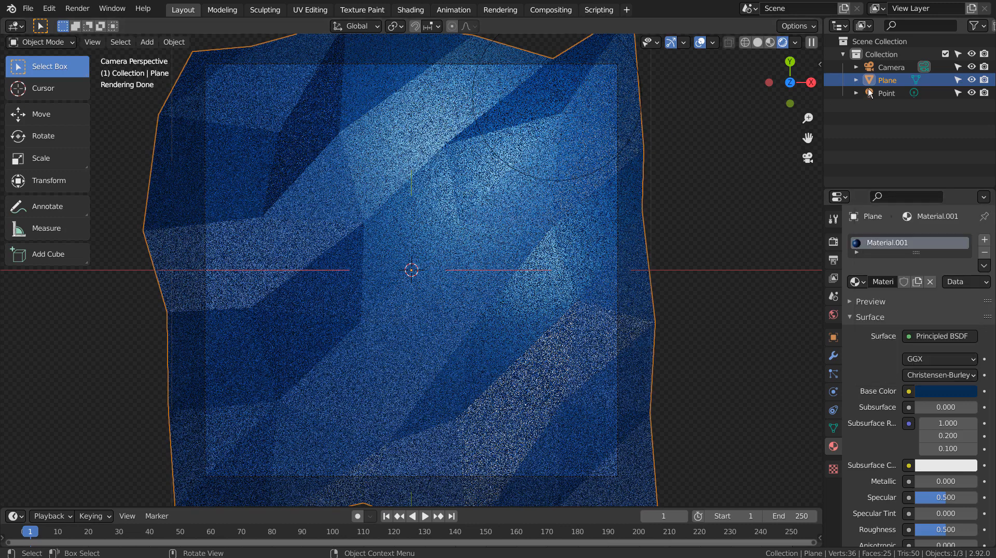
Set the point light's power to 155 W.
click(887, 93)
click(926, 325)
text(155)
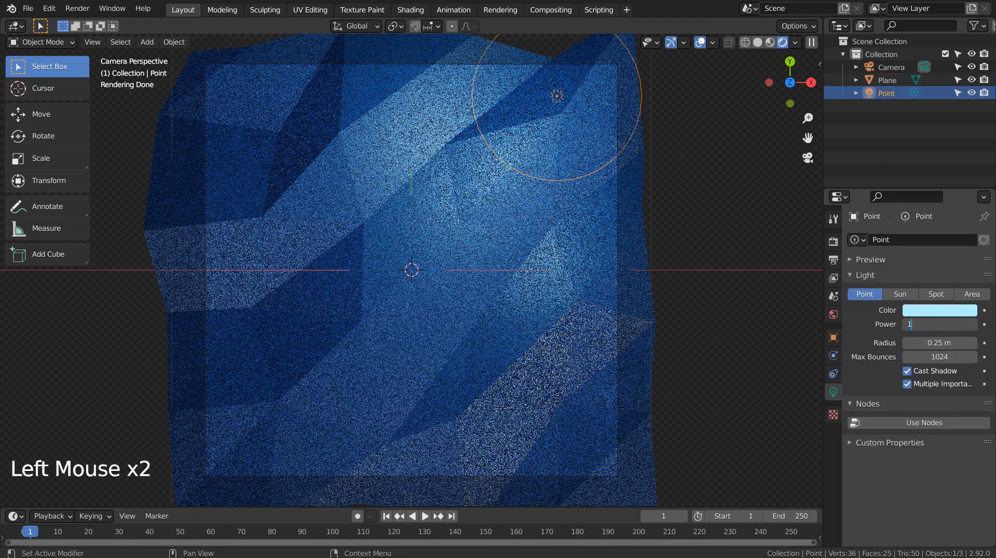
key(Return)
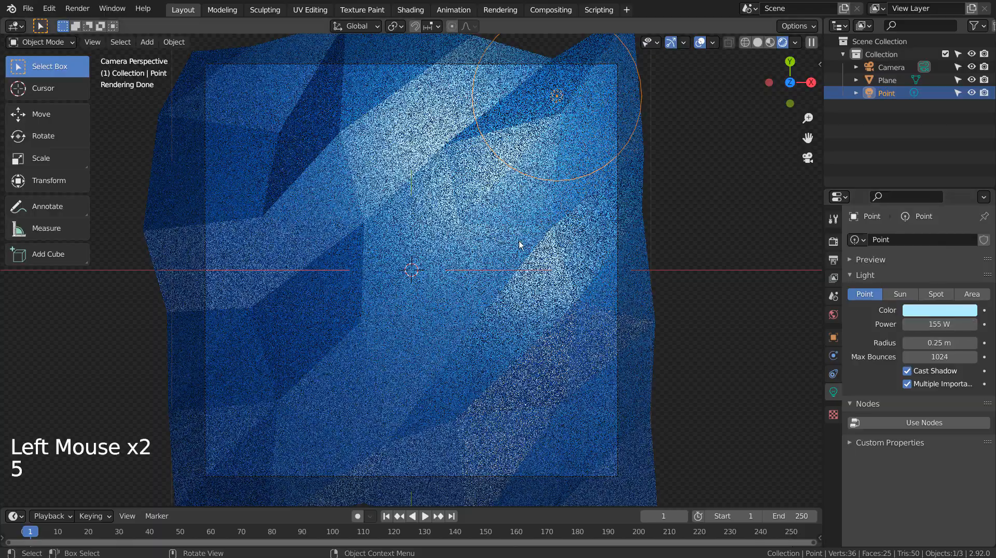
Duplicate the point light and place the copy about 0.90 m away in negative X.
key(shift+d)
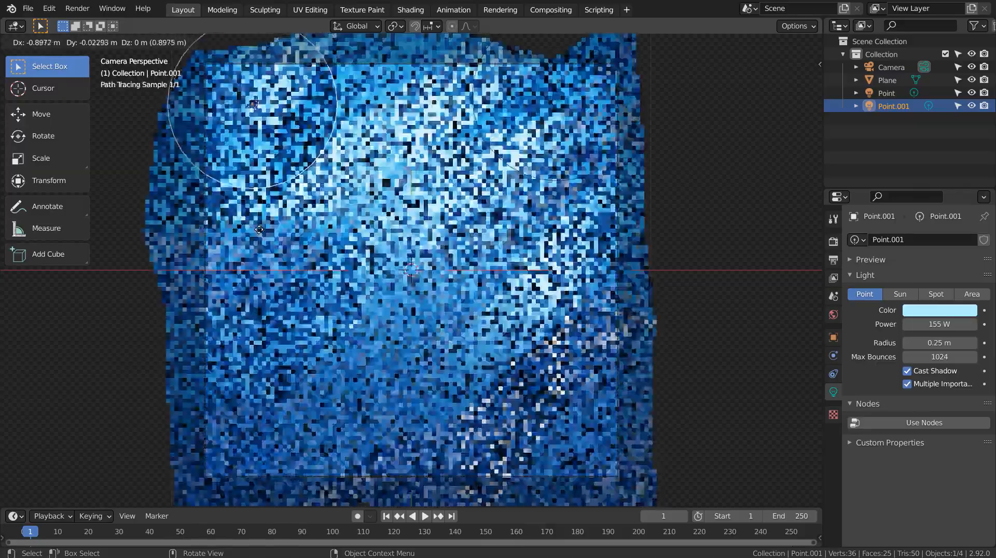
click(304, 272)
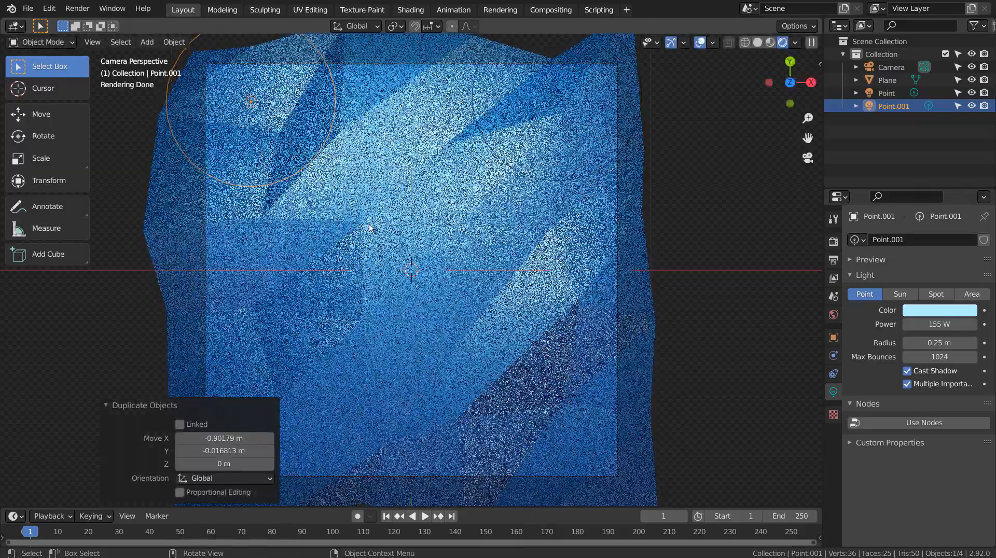
key(shift)
Duplicate Point.001 about 0.96 m in negative Y and 0.07 m in X, and set the new copy's power to 55 W.
key(shift+d)
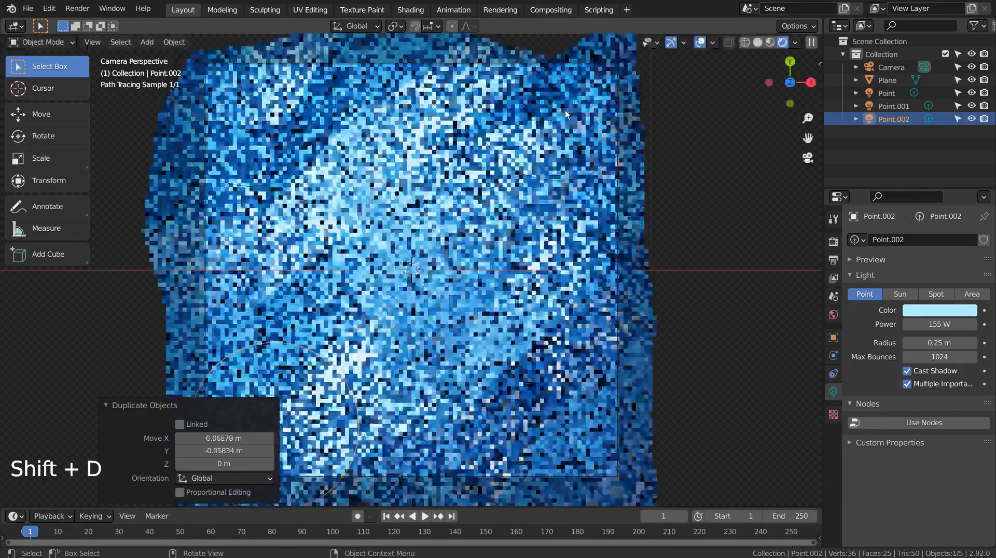
click(566, 113)
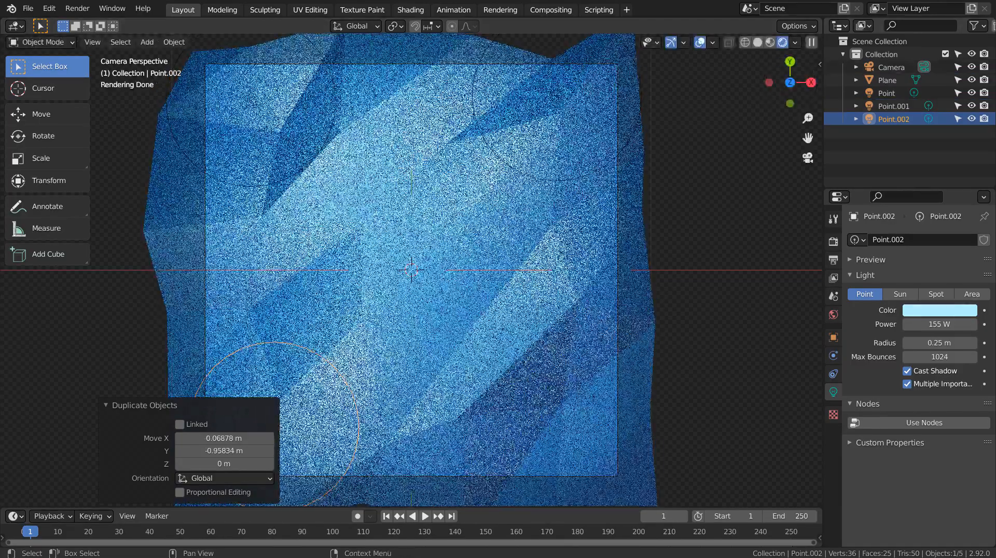
double_click(939, 324)
text(55)
key(Return)
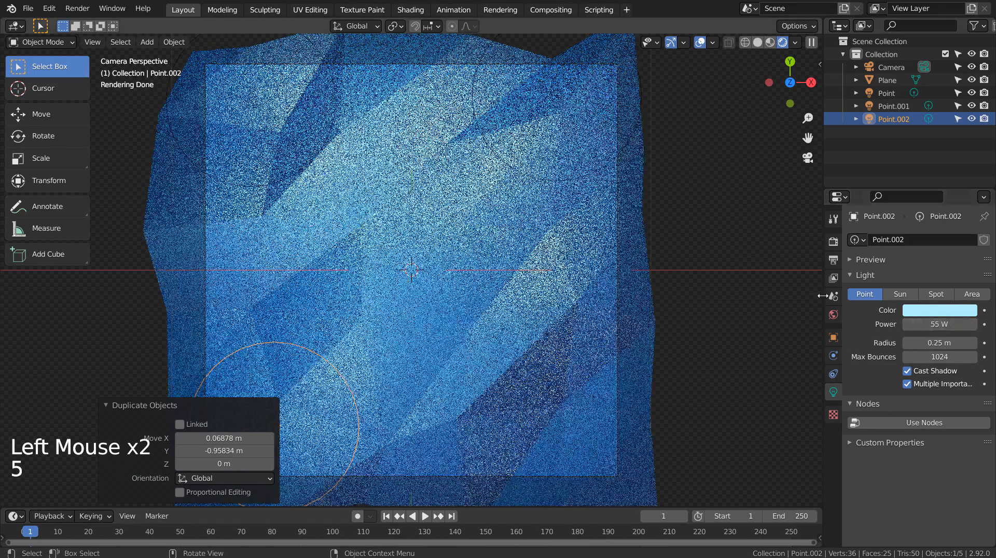
Duplicate Point.002 about 1.01 m in X and set the new copy's power to 11 W.
key(shift+d)
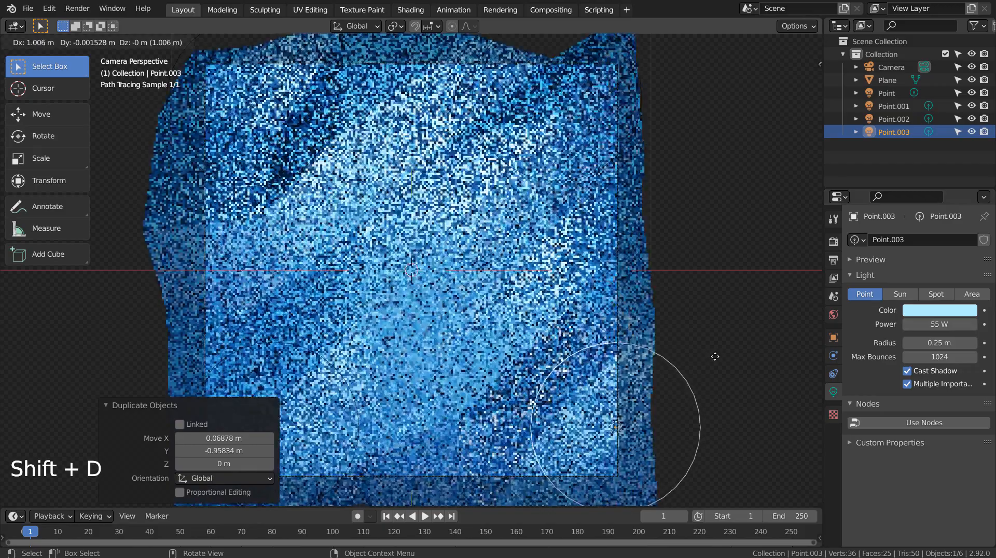
click(715, 357)
double_click(971, 327)
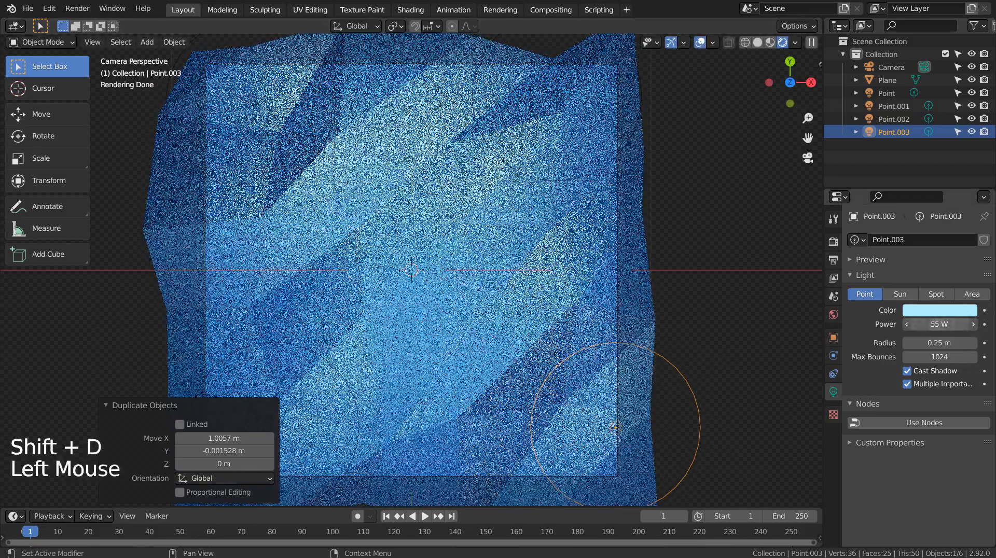
text(11)
key(Return)
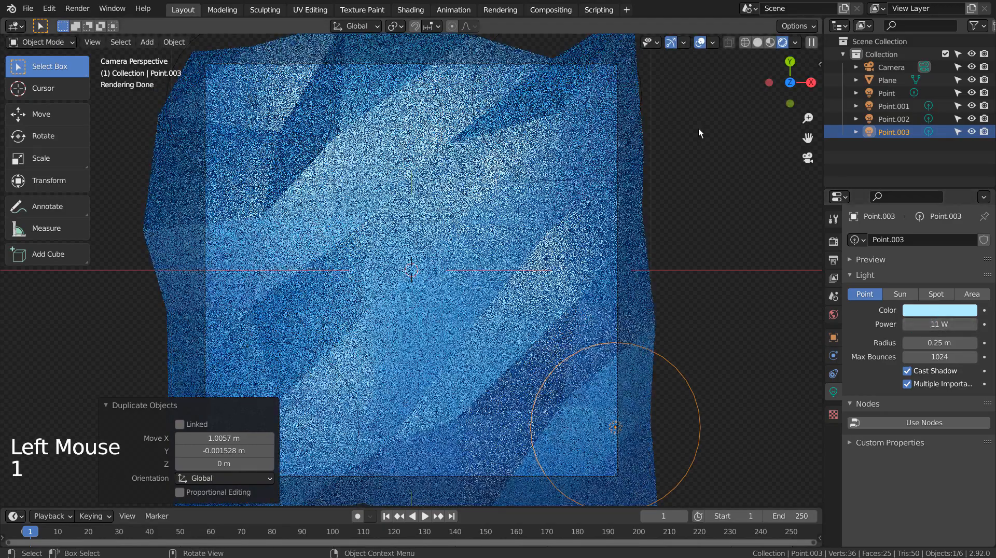
Set the power of the Point and Point.001 lights to 100 W each.
click(890, 95)
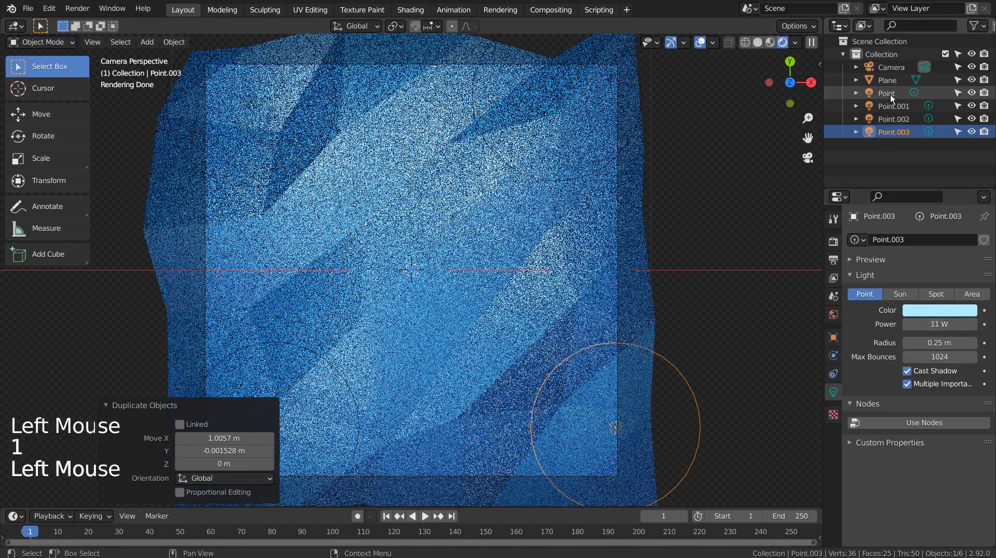
double_click(937, 324)
text(100)
key(Return)
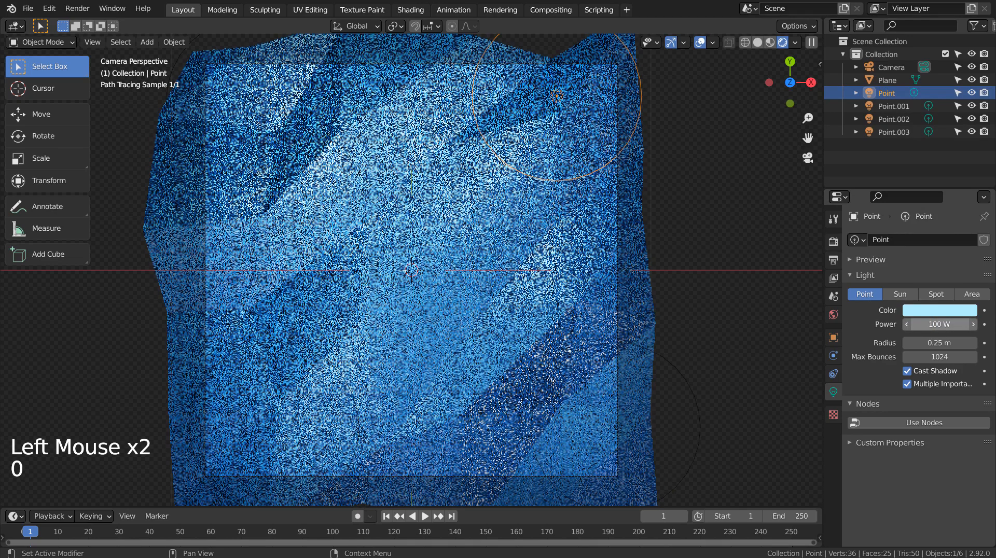
click(893, 106)
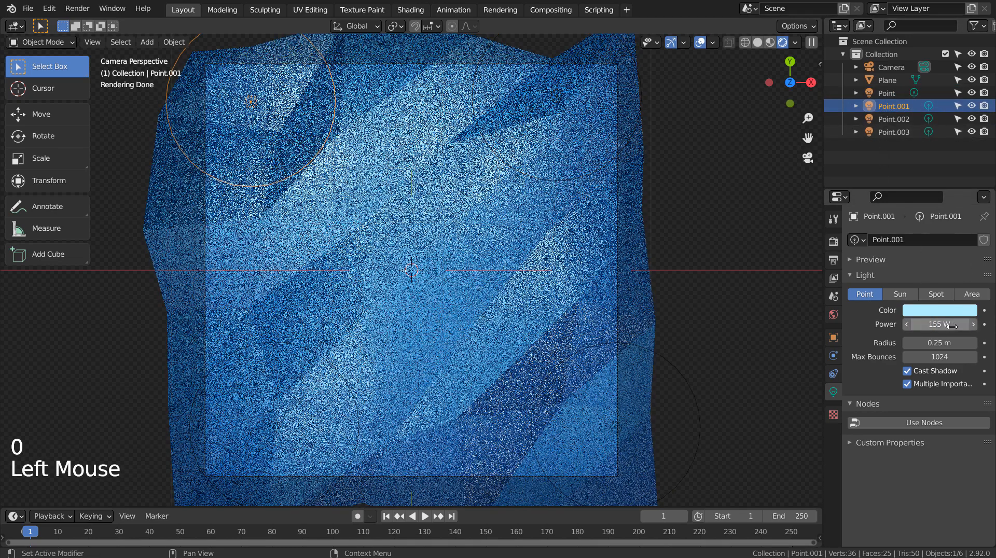
double_click(936, 324)
text(100)
key(Return)
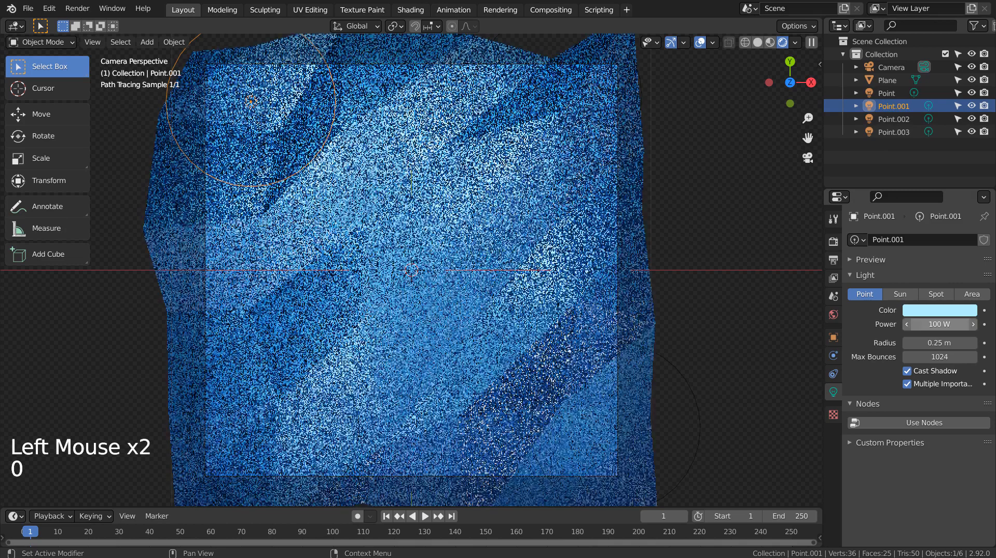
Set the Cycles viewport sample count to 5.
click(834, 242)
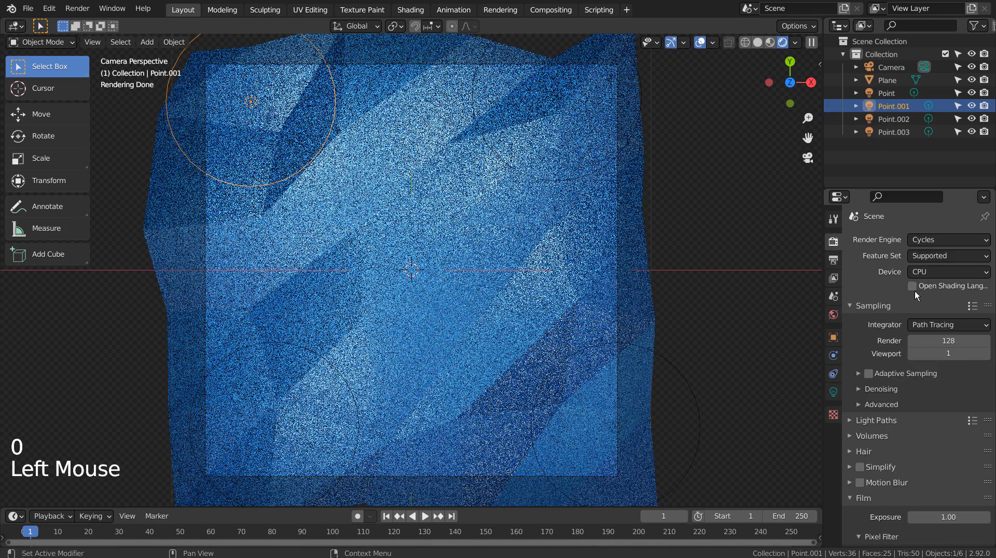
click(949, 353)
click(949, 353)
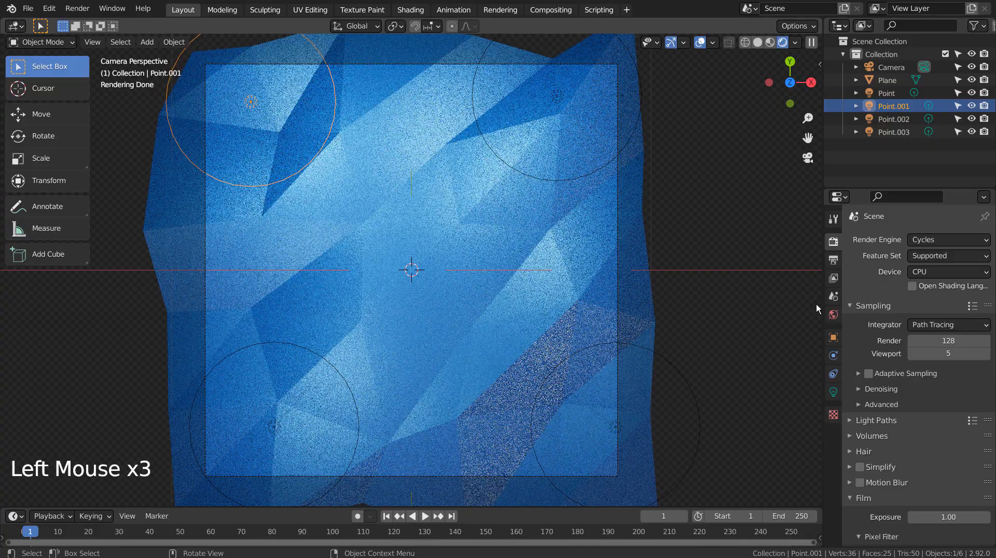
Examine the low-poly plane's mesh in Edit Mode from an angle and from above, ending back in the camera view.
click(443, 266)
key(Tab)
middle_drag(589, 359, 556, 353)
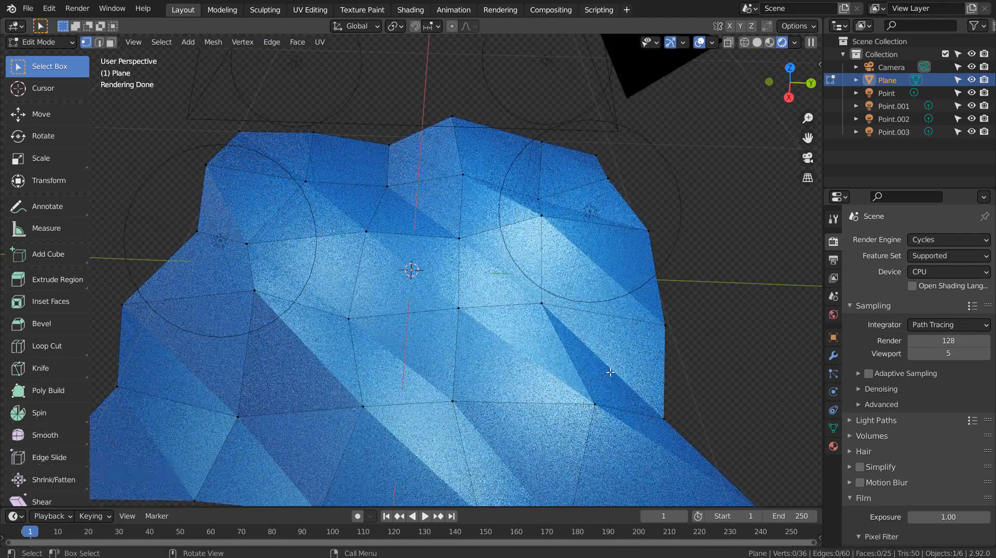
key(KP_1)
key(KP_7)
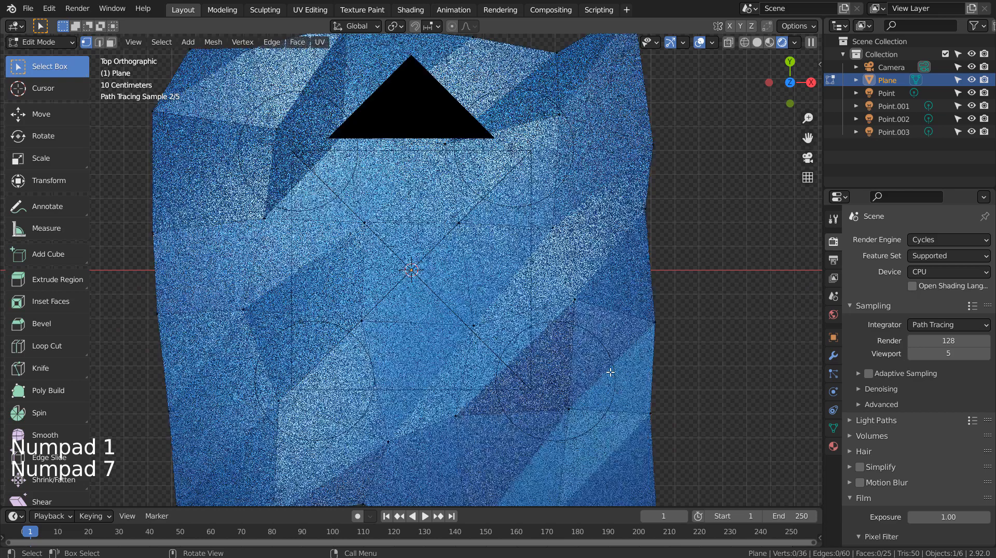
click(632, 271)
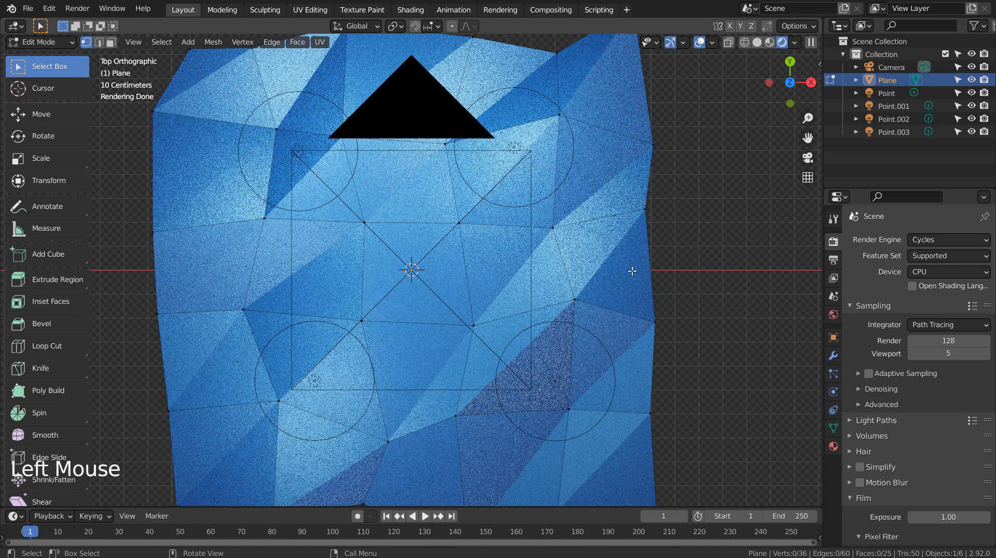
key(Tab)
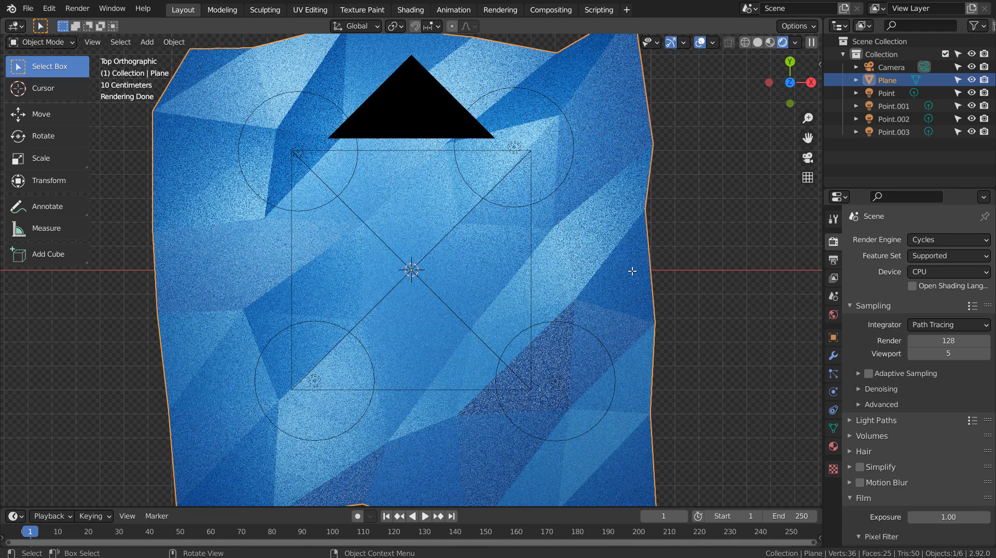
key(KP_0)
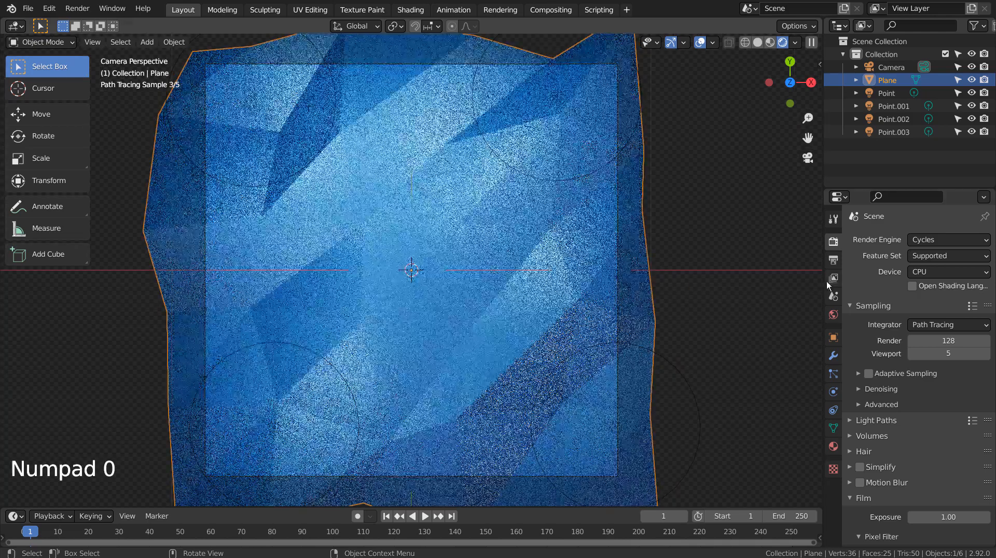
Set the Cycles sample counts to 32 for rendering and 1 for the viewport.
click(834, 243)
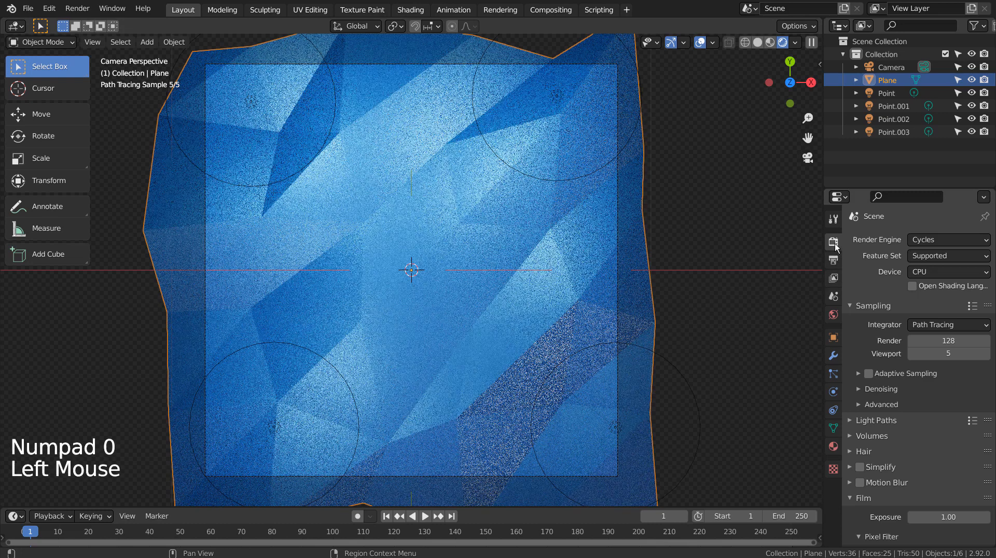
click(942, 340)
text(32)
key(Return)
click(942, 353)
text(1)
key(Return)
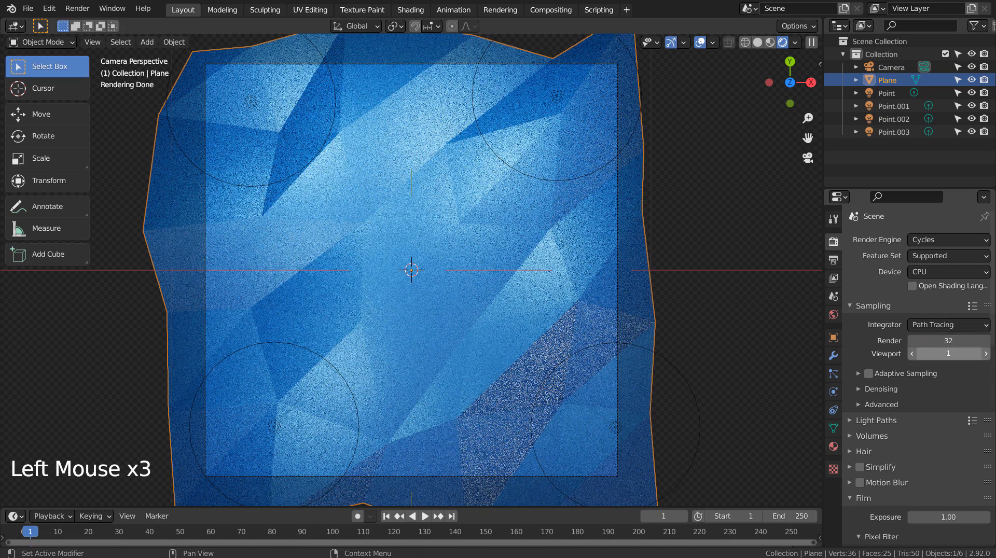
Set the output resolution scale to 50% and render the current frame.
click(834, 260)
click(941, 287)
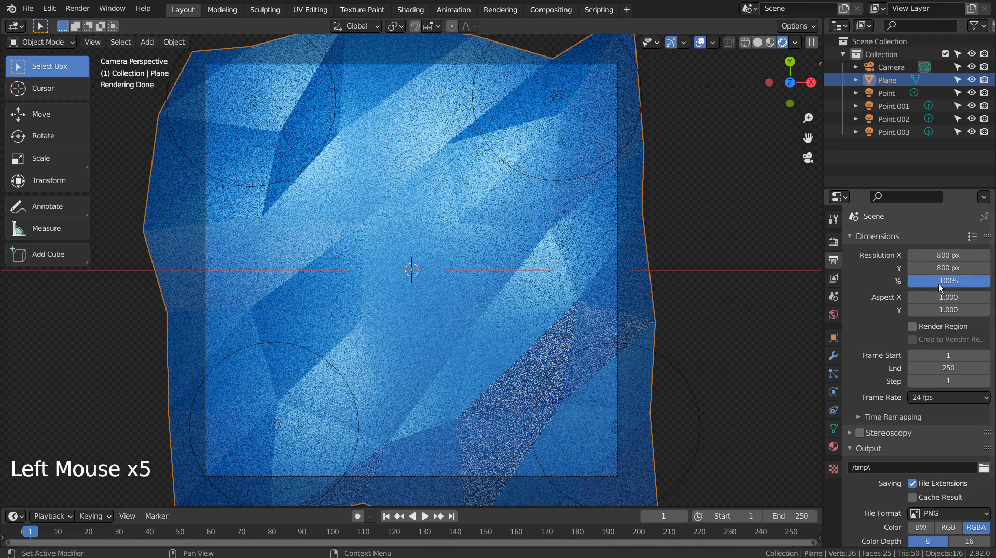
text(5)
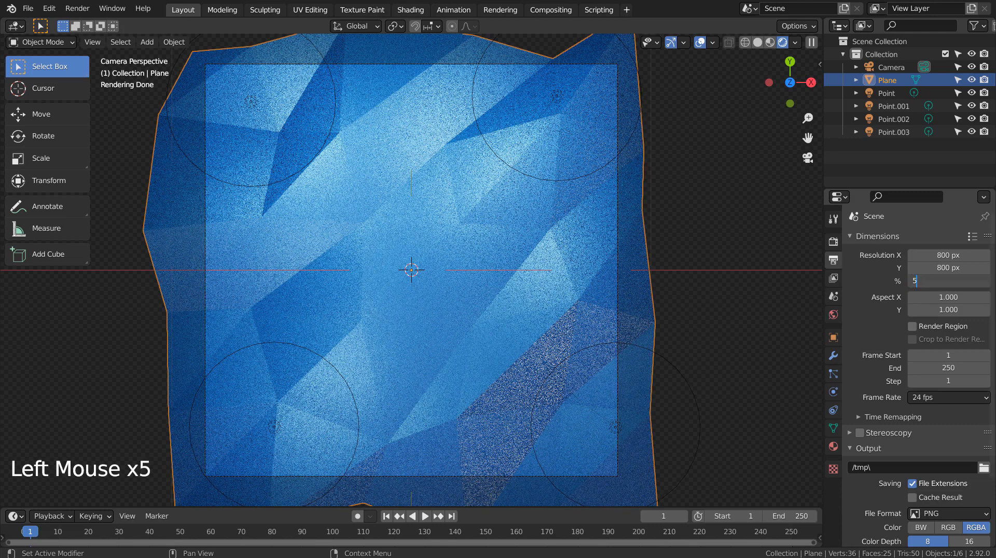
text(0)
key(Return)
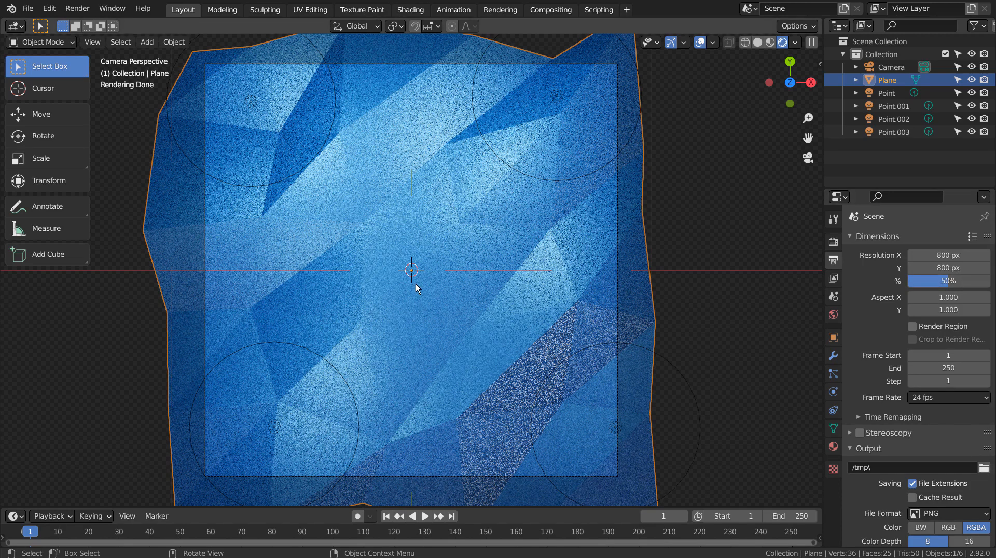
key(F12)
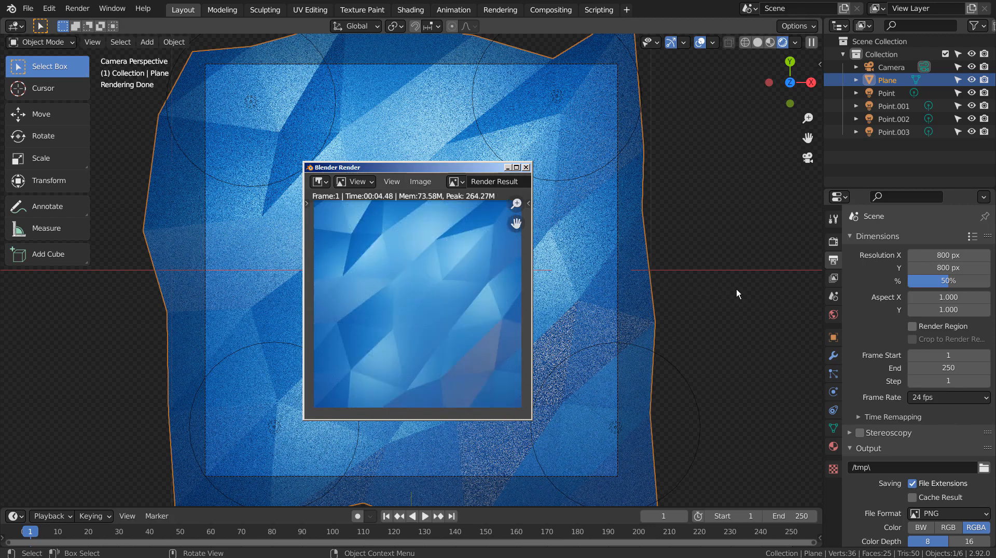
Compare the render's View Layer result with its Composite result in the maximized render window, and close it.
click(397, 181)
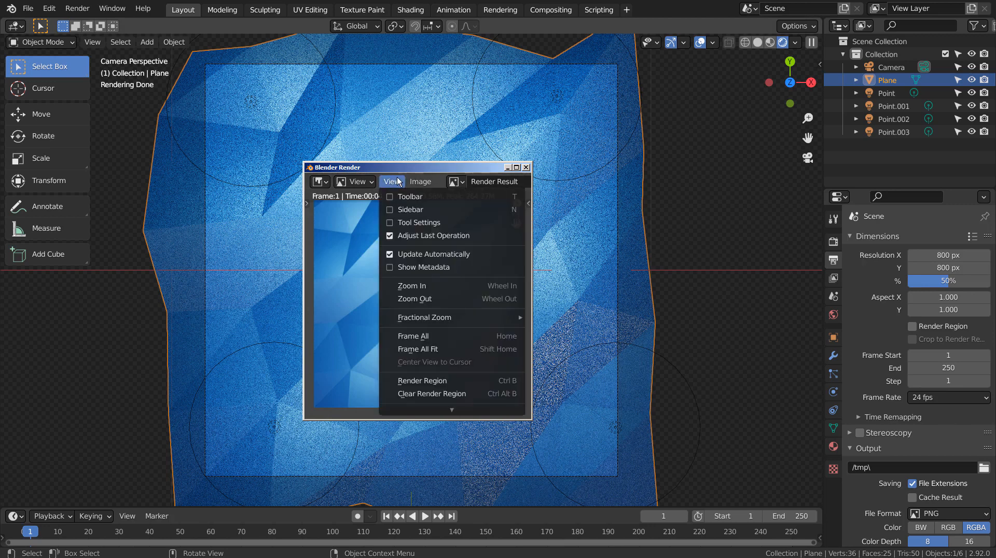
click(517, 167)
click(926, 19)
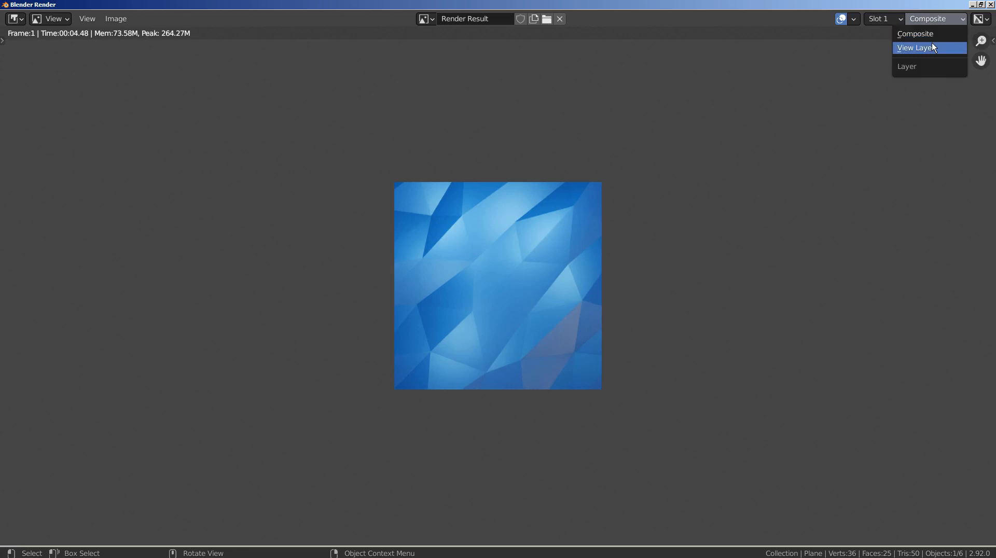
click(932, 44)
scroll(642, 218, up, 2)
scroll(642, 222, up, 2)
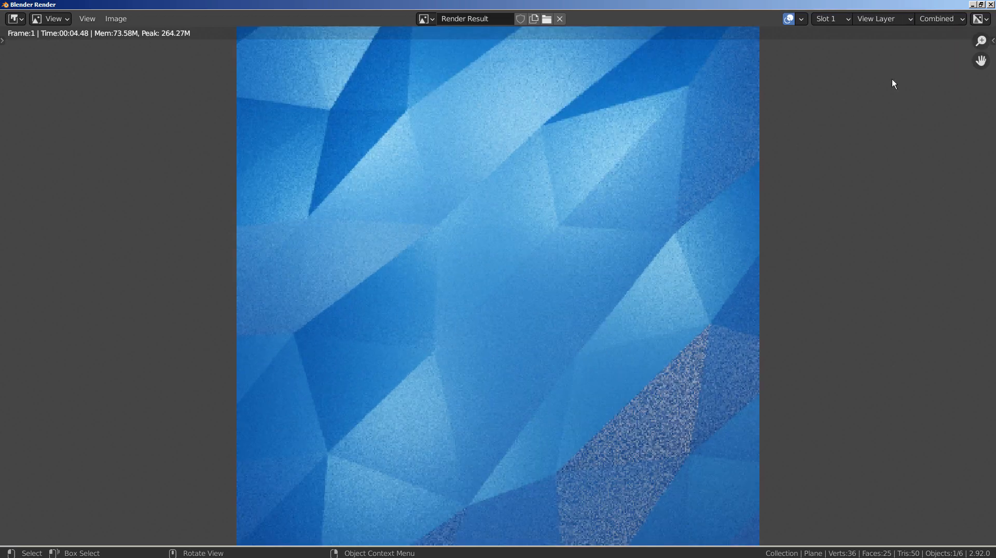
click(937, 21)
click(930, 36)
click(875, 19)
click(875, 34)
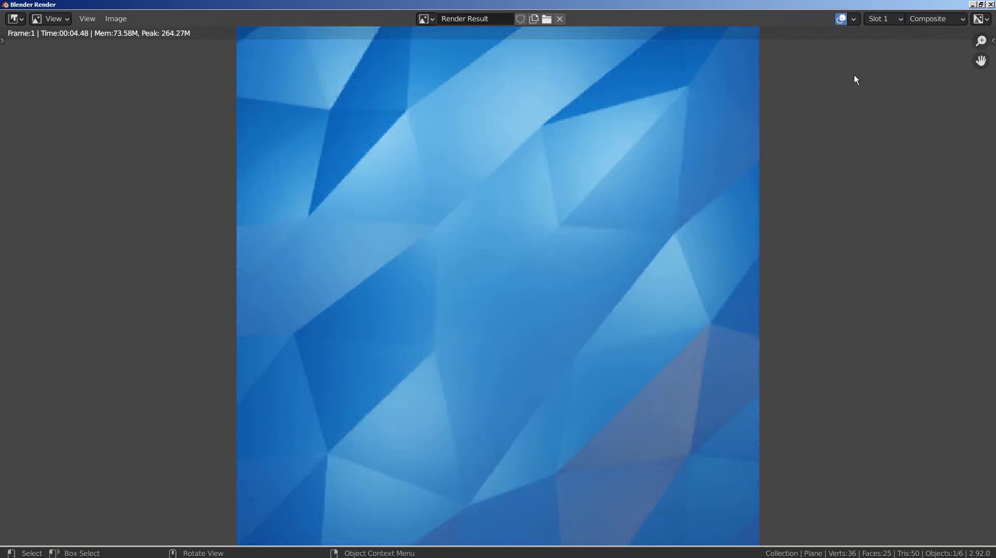
scroll(712, 329, down, 7)
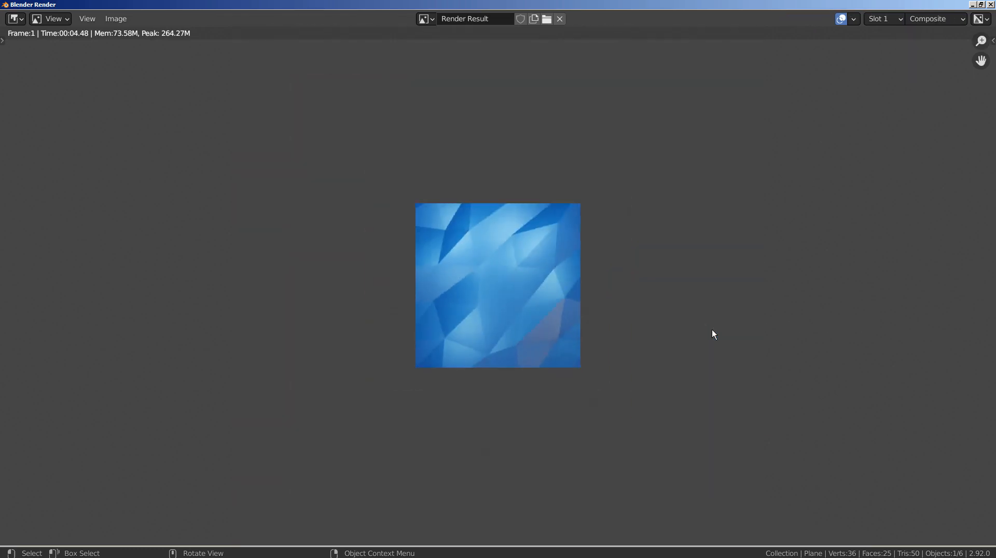
scroll(546, 318, up, 3)
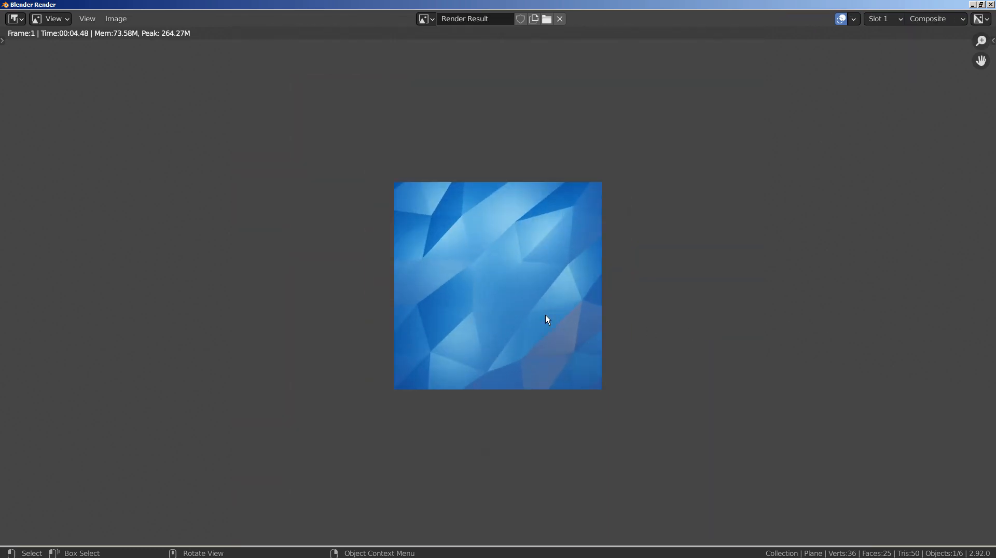
scroll(546, 318, down, 2)
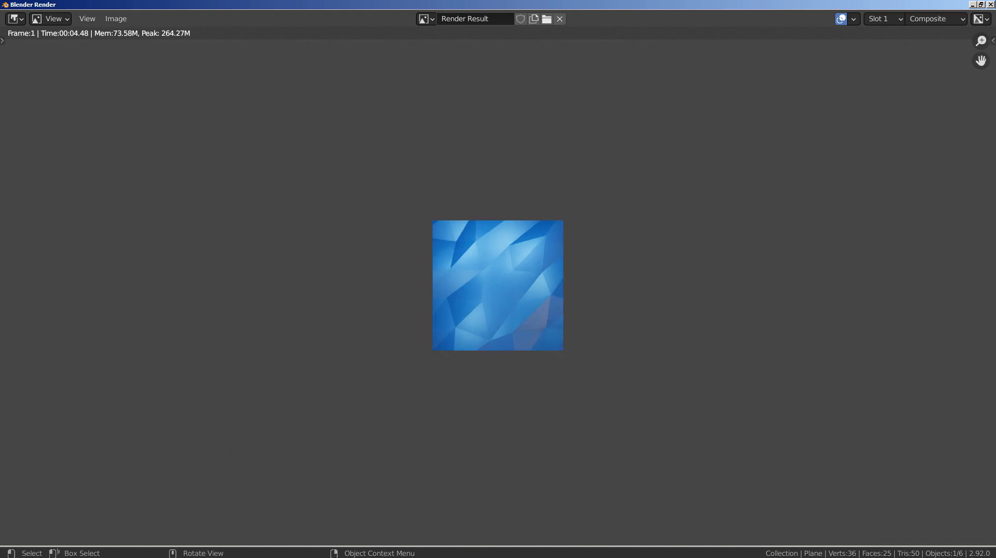
key(Escape)
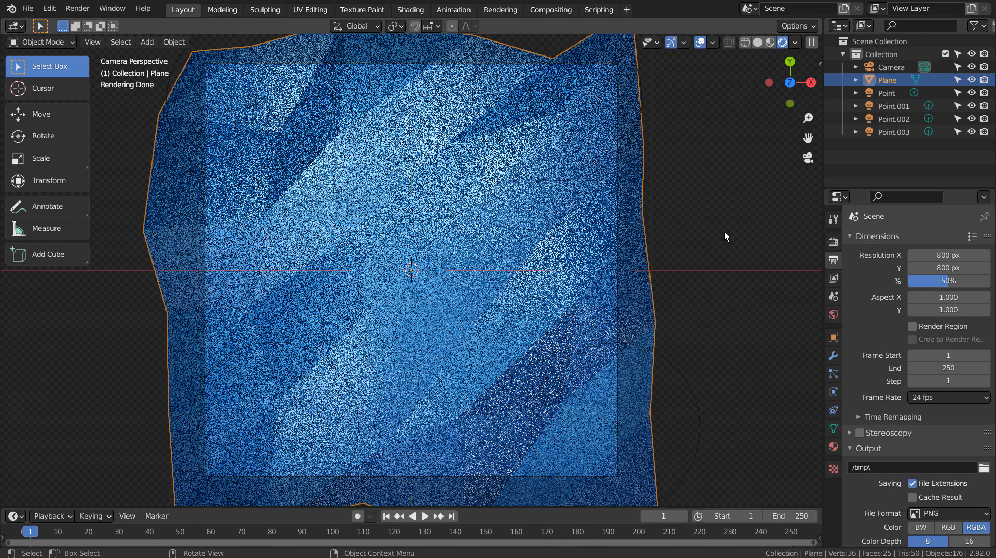
Duplicate the low-poly plane and raise the copy about 0.42 m along Z.
click(724, 233)
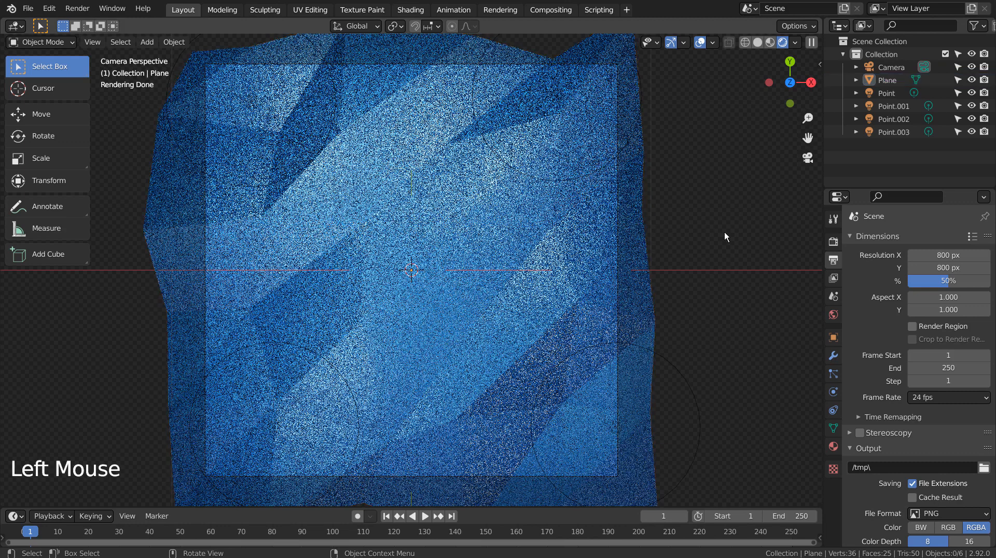
click(648, 338)
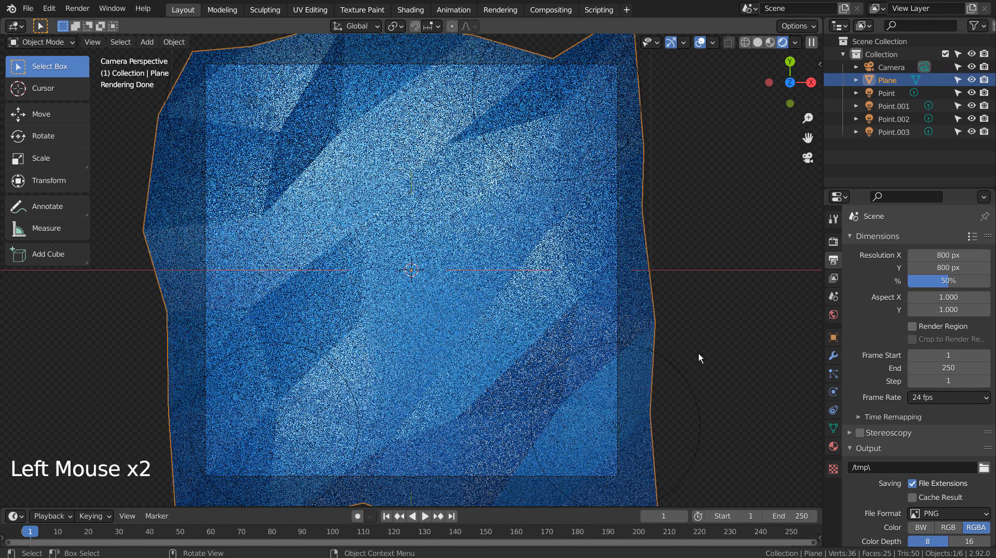
key(KP_3)
key(shift+d)
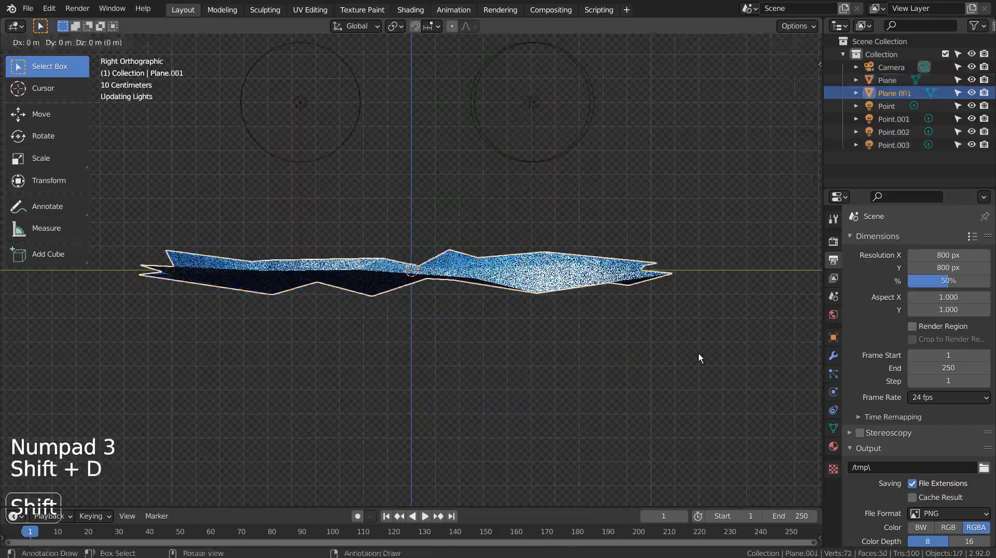
key(z)
click(701, 253)
Rotate the duplicated plane 180° about the Z axis, snapped to increments in the top view.
key(KP_7)
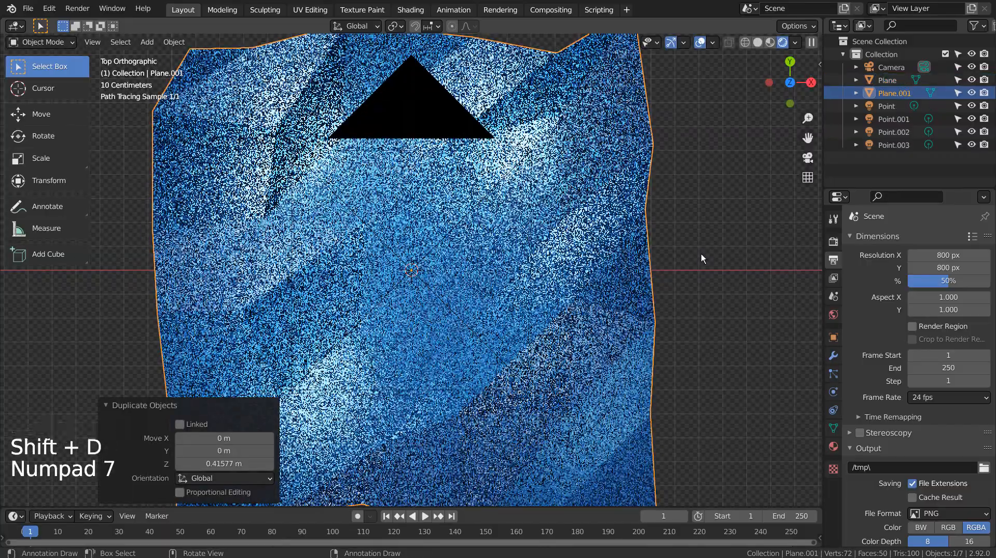
key(r)
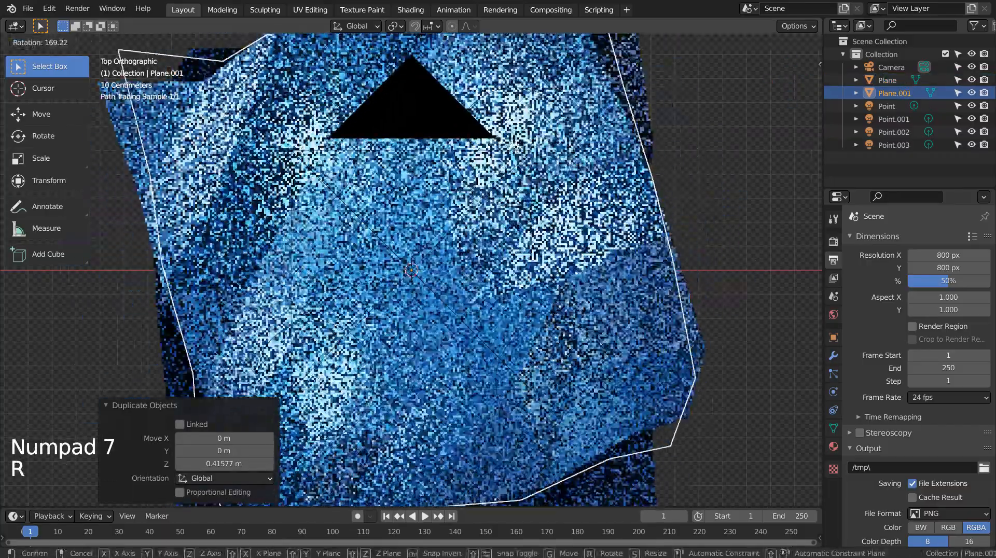
key(ctrl)
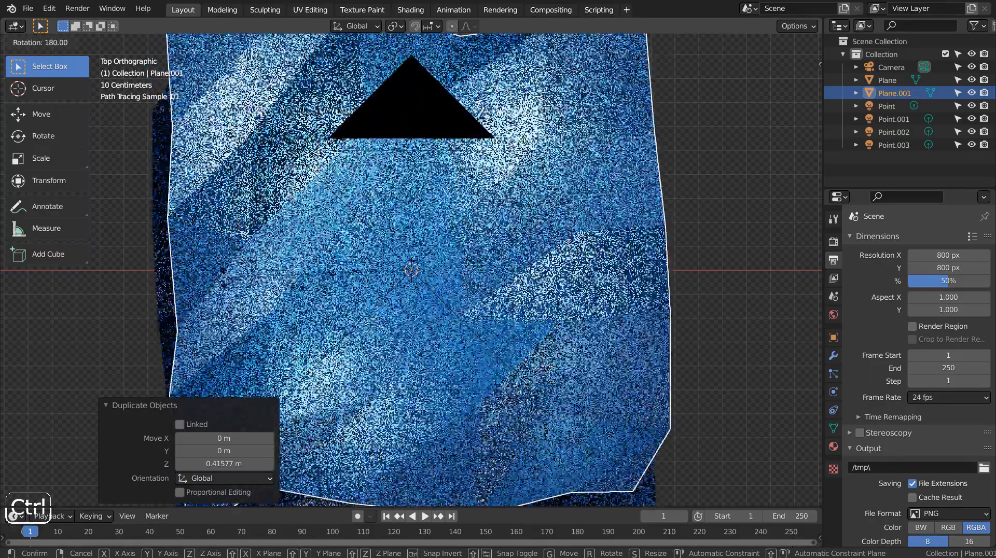
click(667, 274)
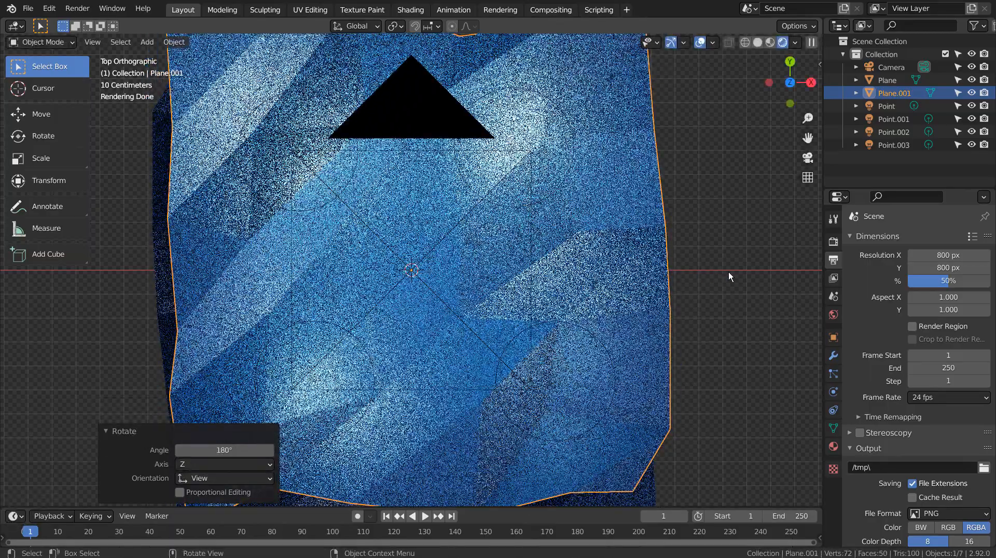
Switch the viewport to Material Preview shading and add a Wireframe modifier to the duplicated plane with a thickness of 0.005 m.
mouse_move(749, 406)
middle_down()
mouse_move(829, 76)
mouse_move(769, 52)
middle_up()
click(773, 42)
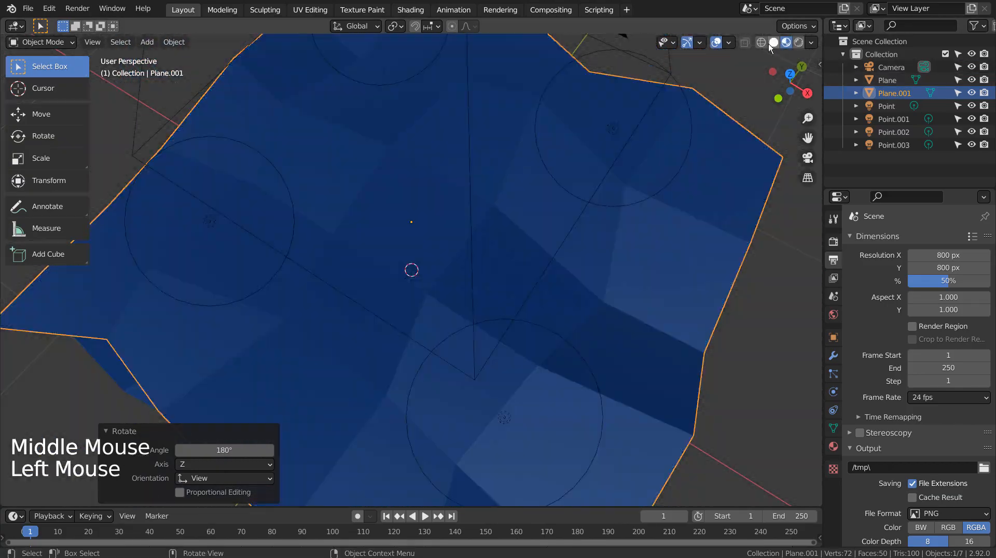
scroll(761, 245, down, 5)
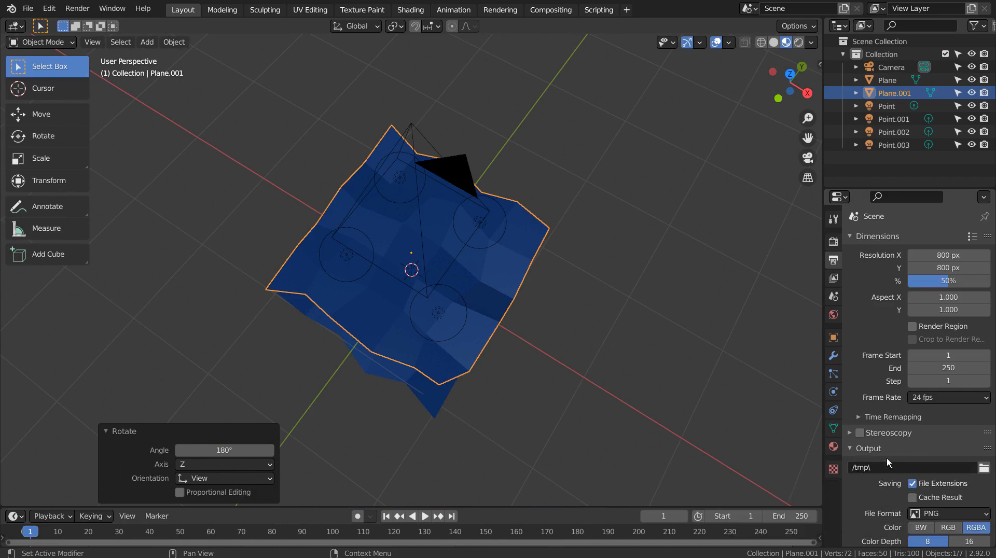
click(833, 356)
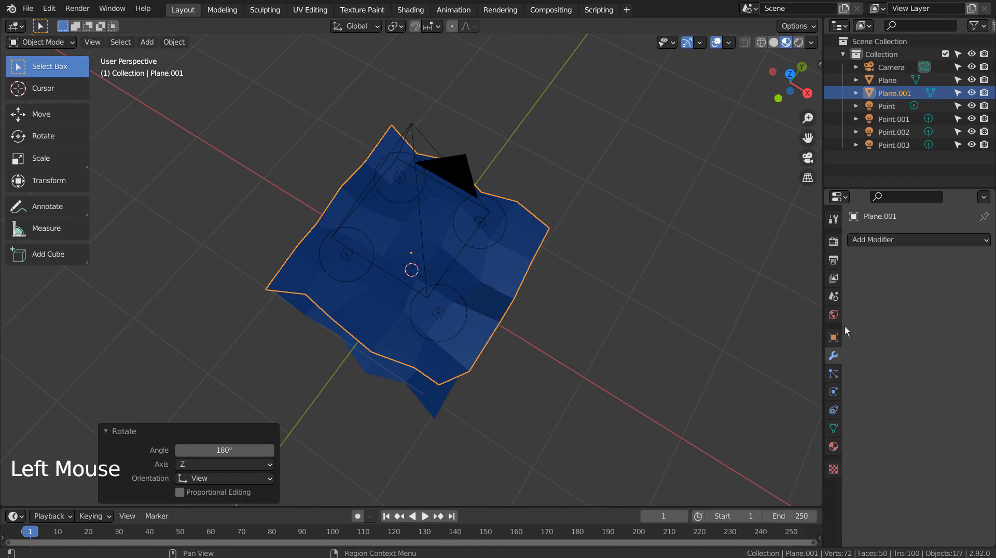
click(908, 240)
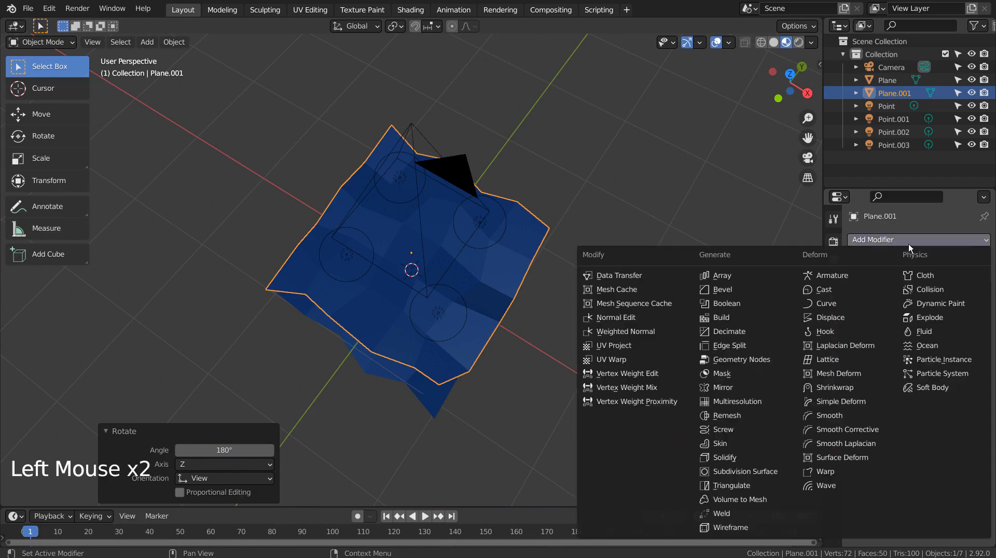
click(749, 525)
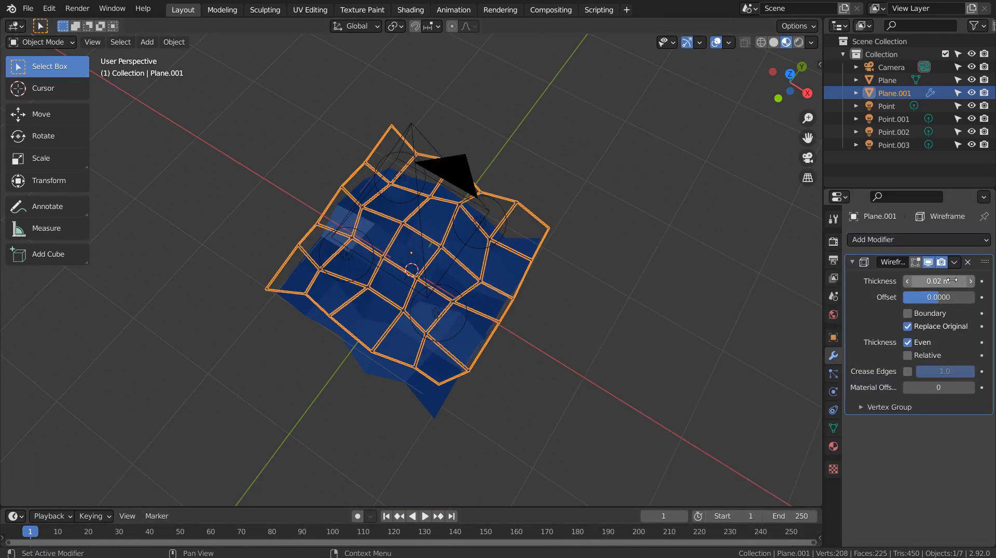
click(940, 281)
text(.005)
key(Return)
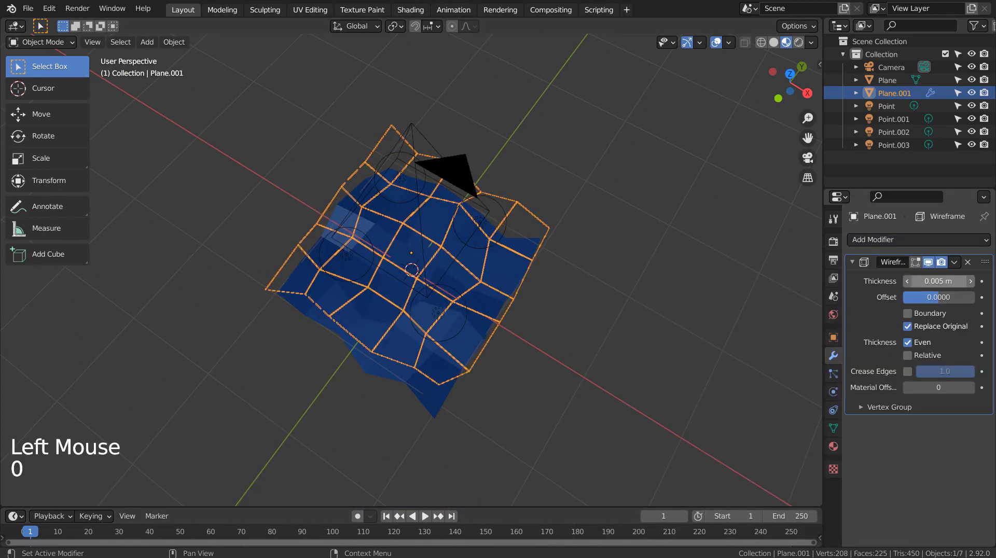
key(Tab)
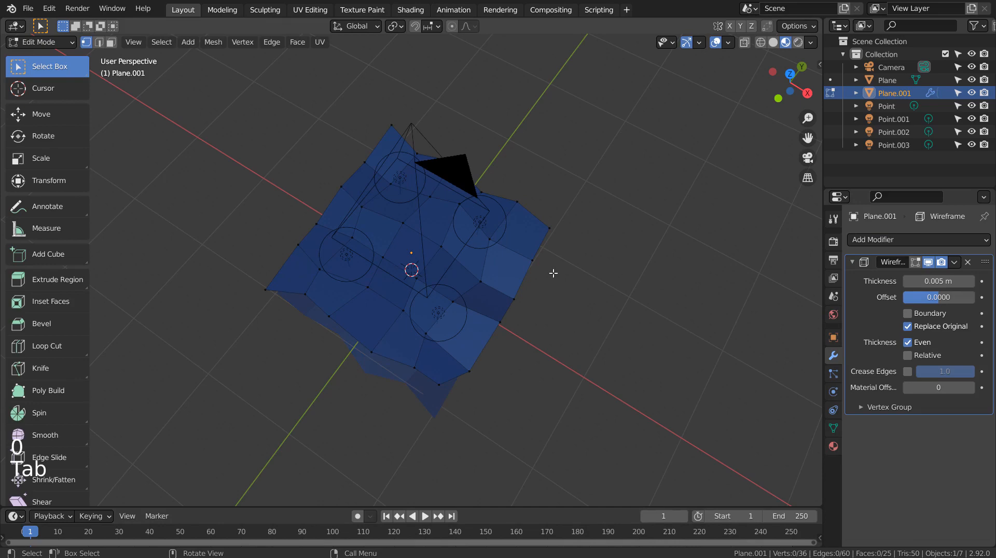
key(Tab)
click(543, 230)
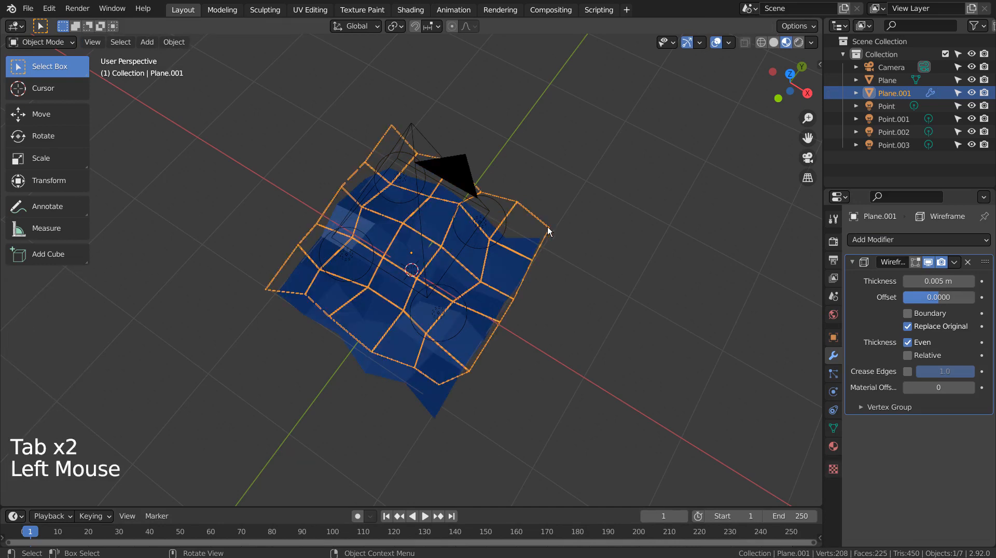
click(549, 231)
click(564, 242)
click(550, 237)
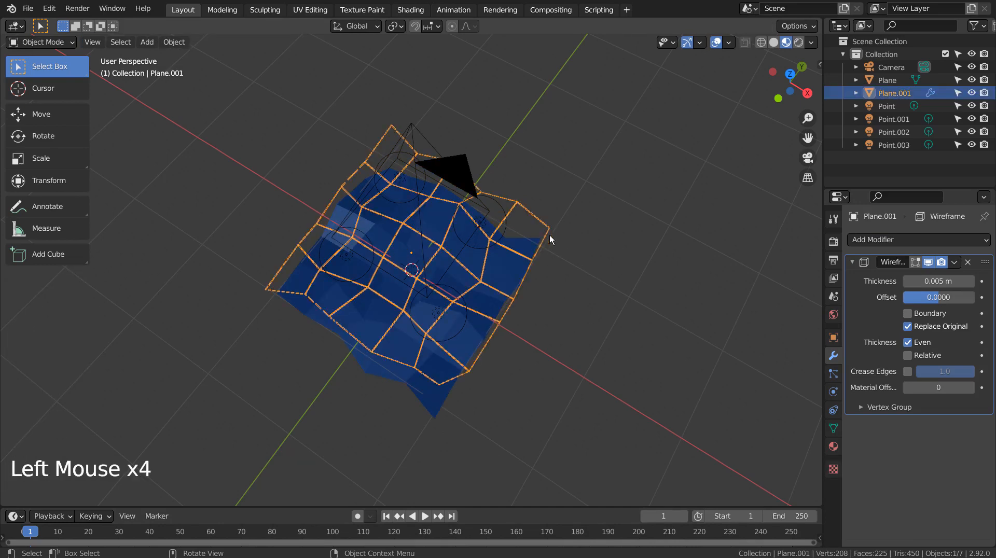
Give the wireframe plane its own single-user copy of the blue material and set its Base Color to white.
click(833, 447)
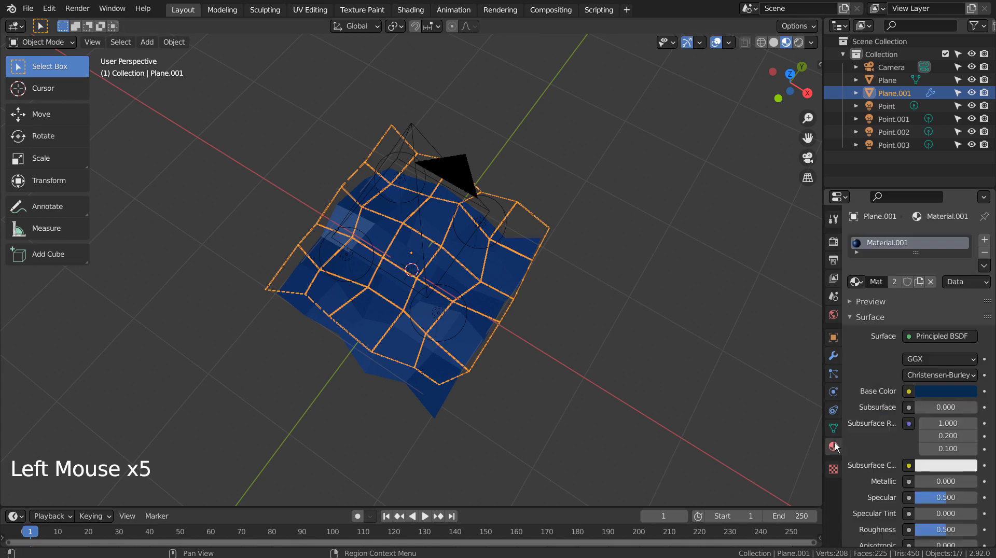
click(898, 280)
click(946, 391)
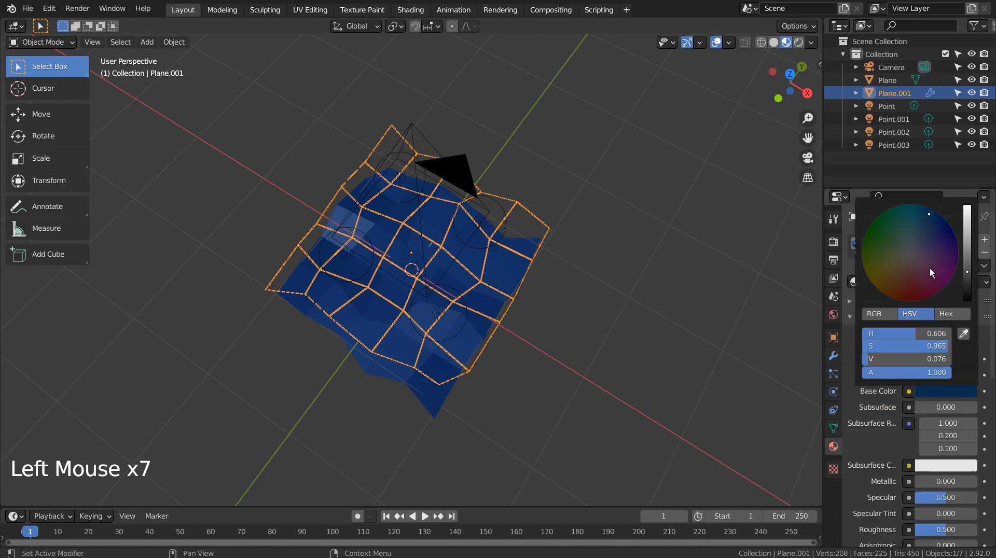
click(912, 254)
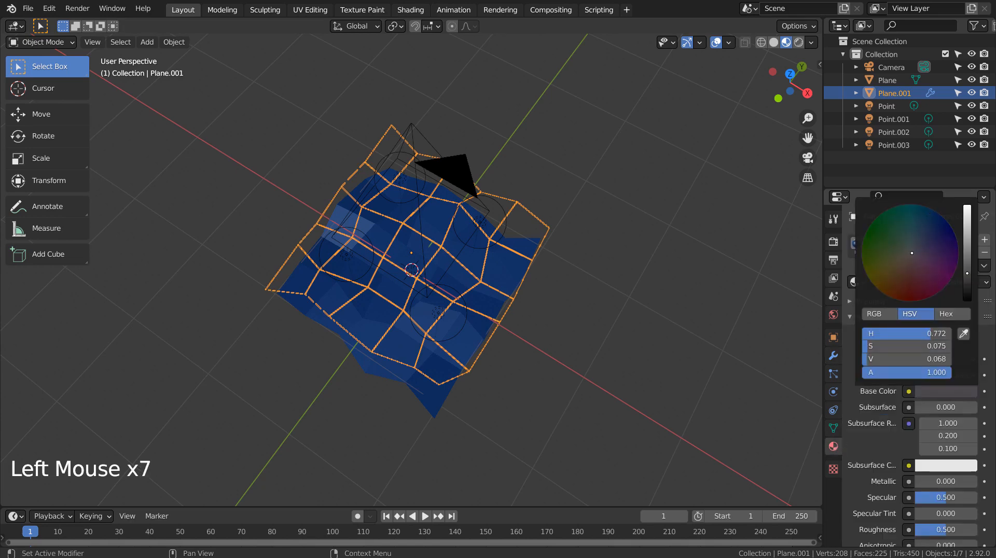
click(640, 388)
key(Tab)
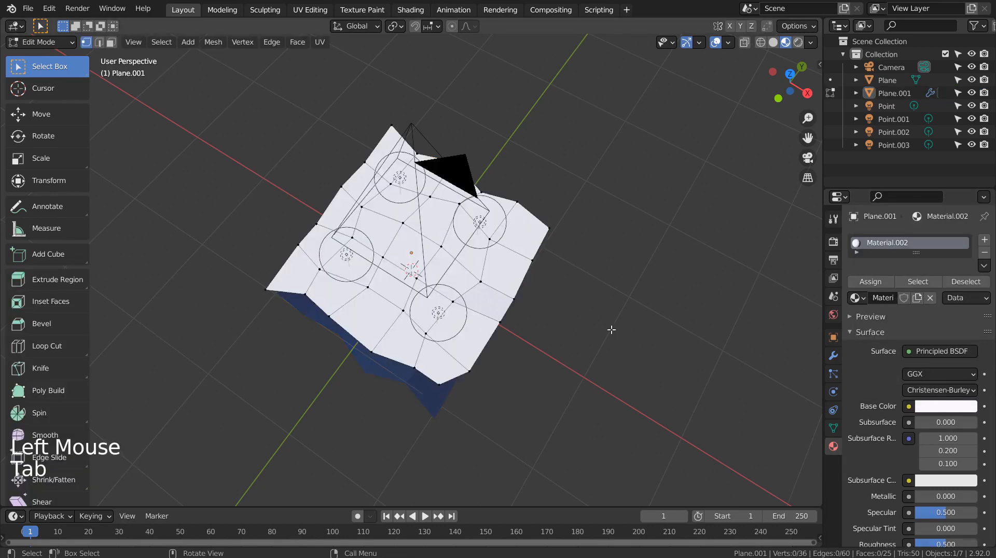
key(Tab)
View the scene through the camera and switch the viewport to Rendered shading.
key(KP_1)
key(KP_7)
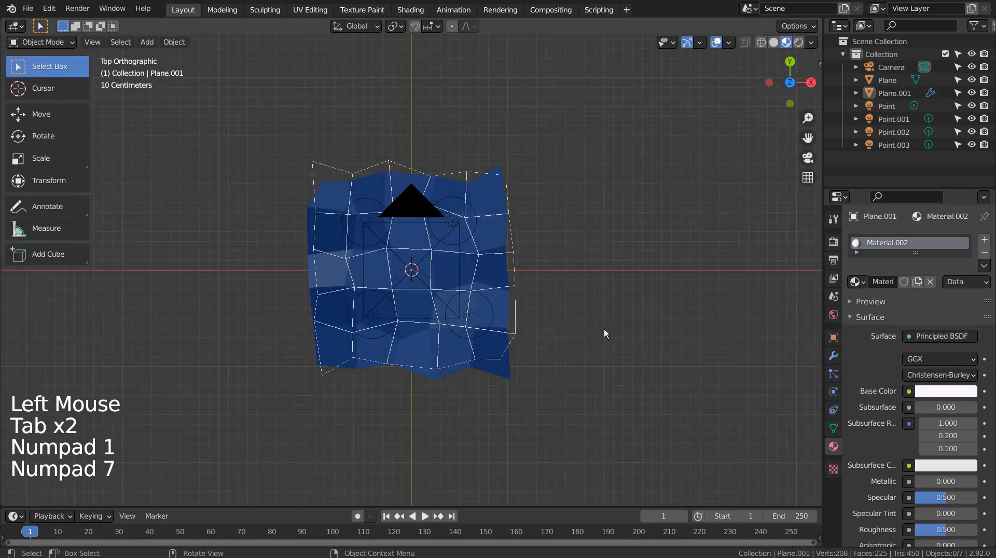
key(KP_0)
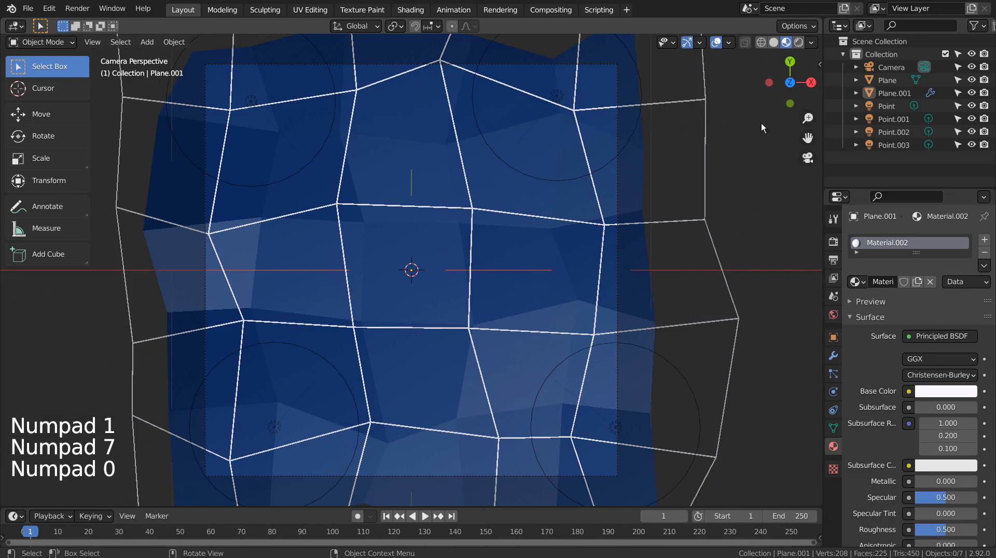
click(798, 42)
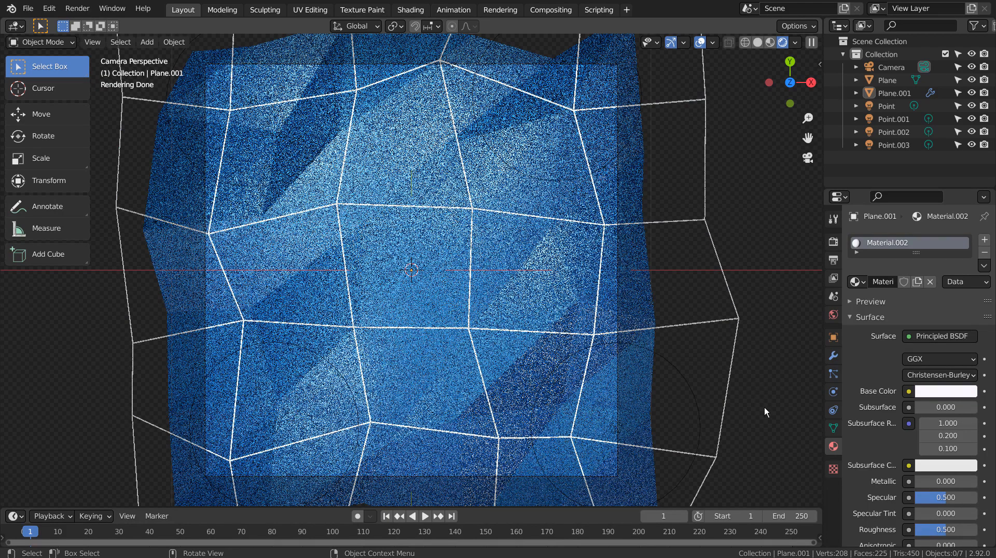
Add a UV sphere at the world origin and scale it down to about 0.019.
middle_drag(755, 410, 630, 366)
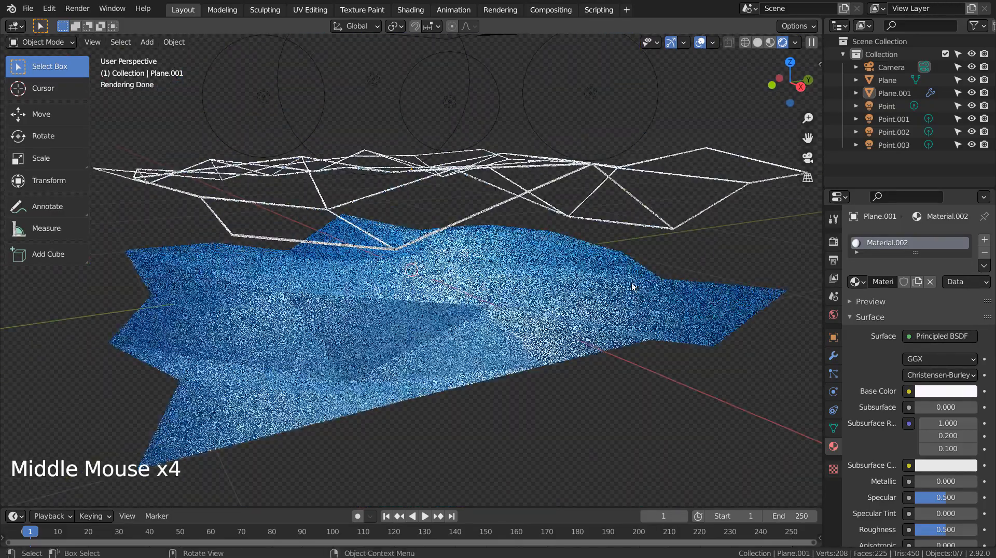
scroll(618, 363, down, 4)
click(615, 376)
key(shift+a)
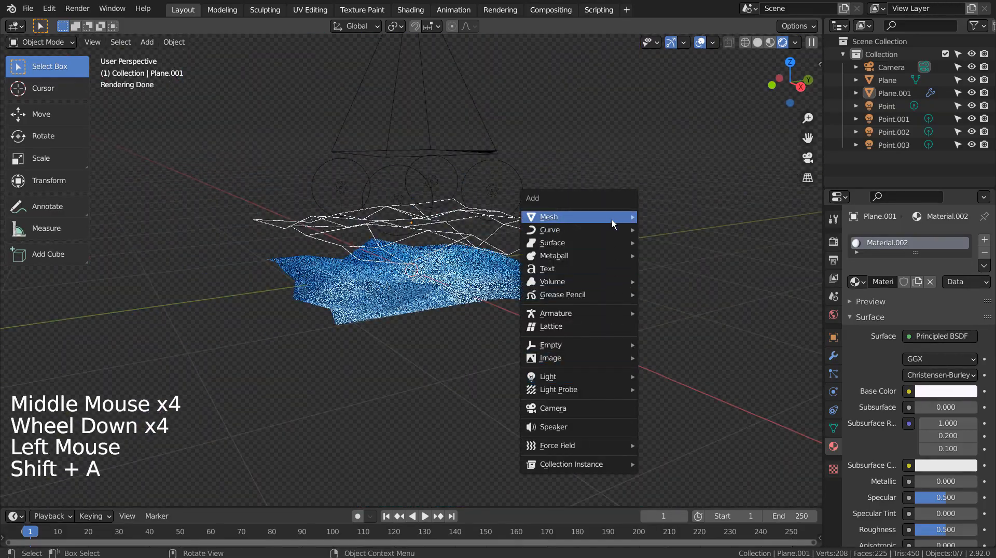
mouse_move(612, 218)
click(675, 256)
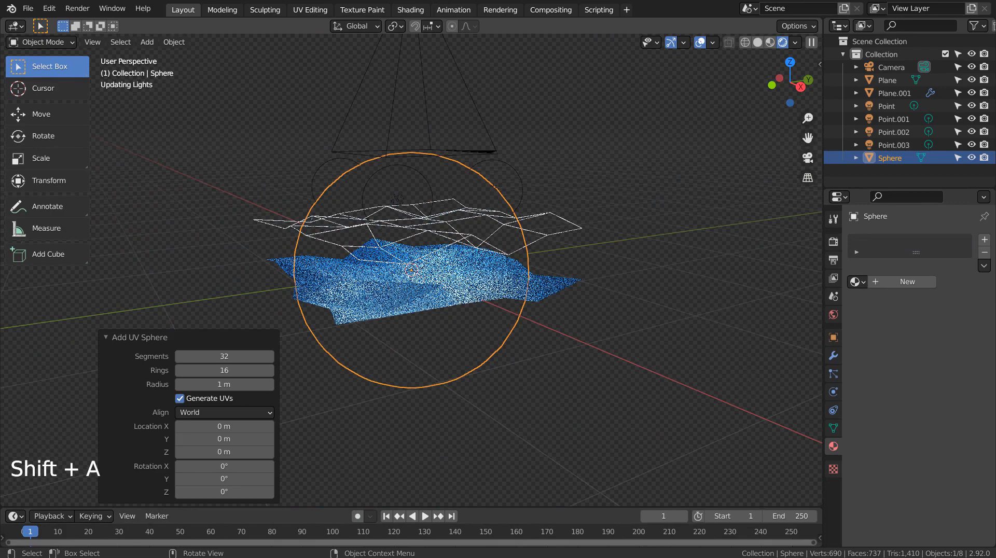
key(s)
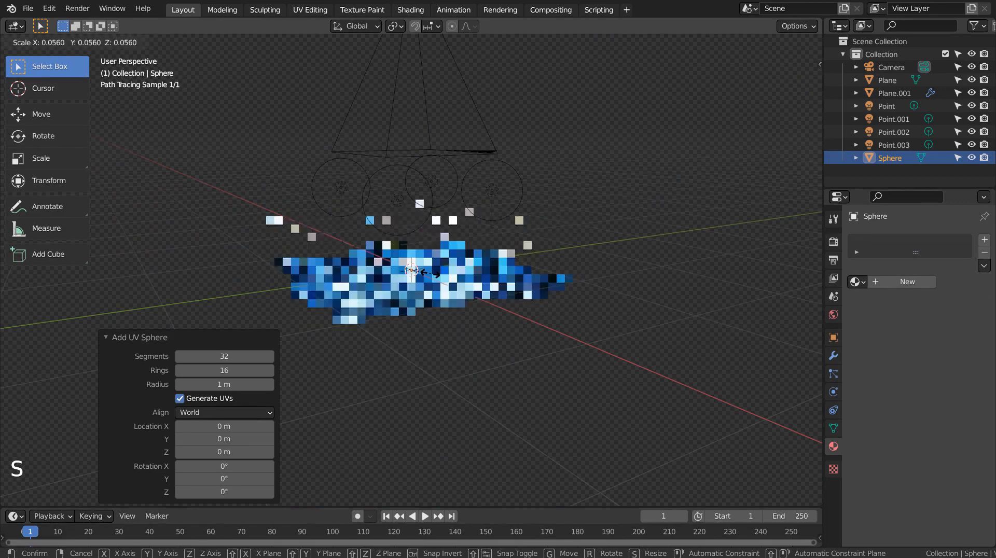
click(410, 269)
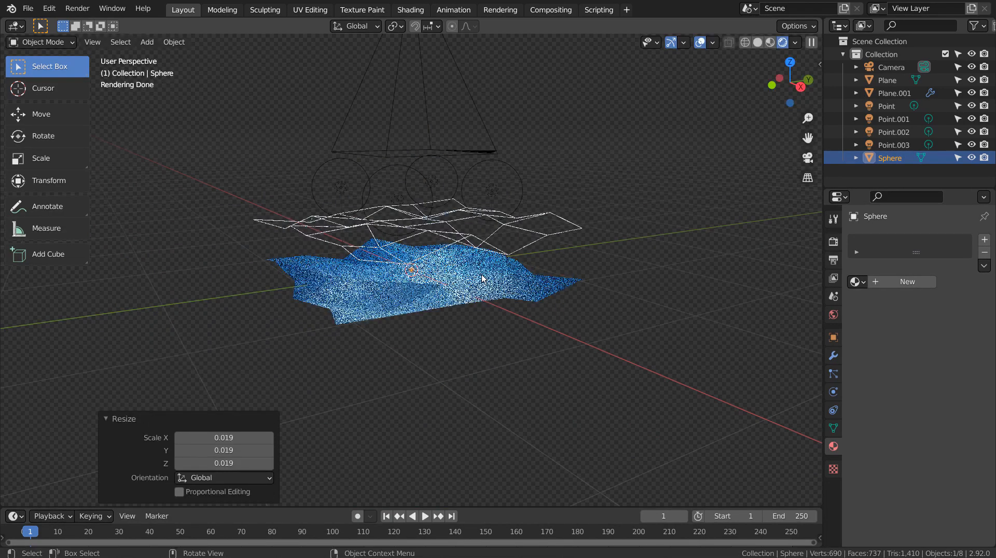
Parent the small sphere to the wireframe plane using the Object option.
key(shift)
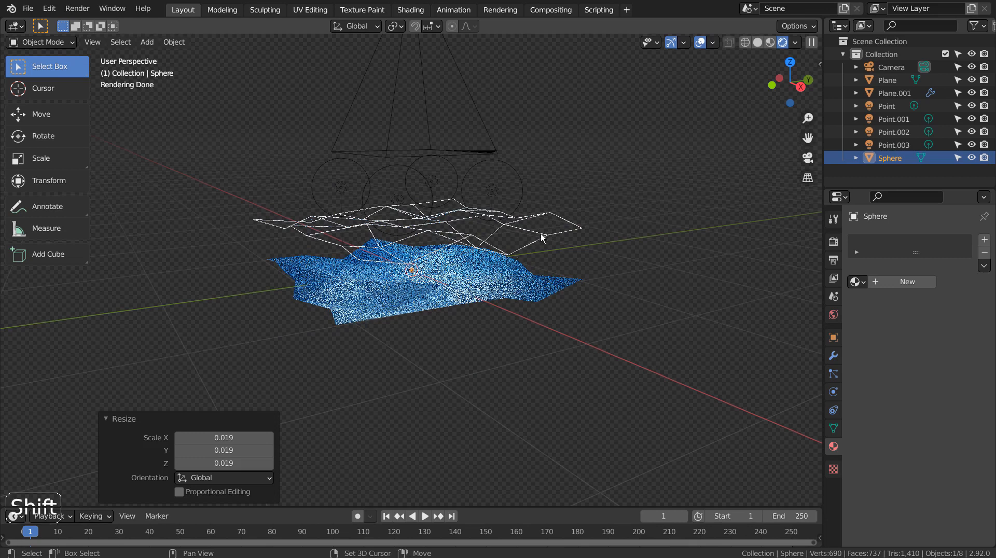
shift+click(541, 238)
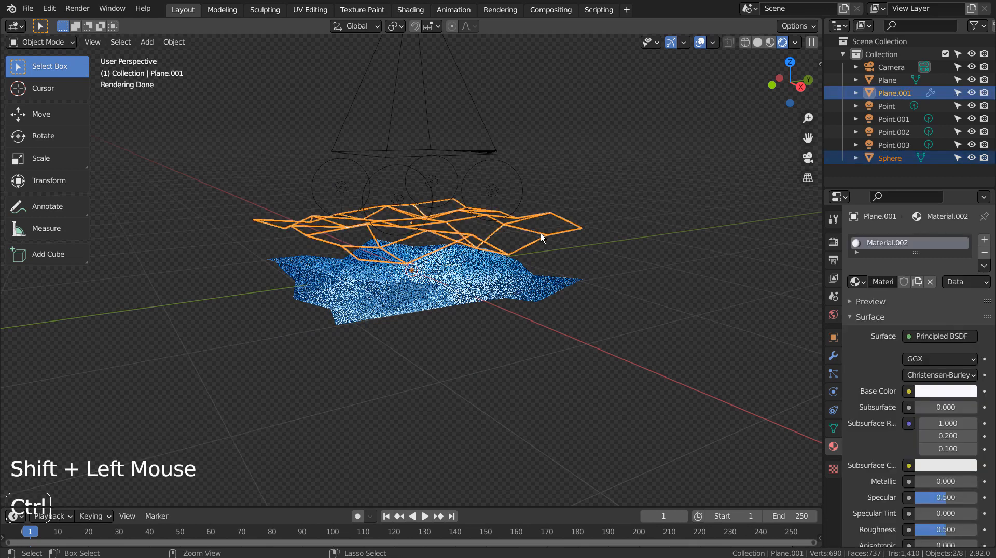
key(ctrl+p)
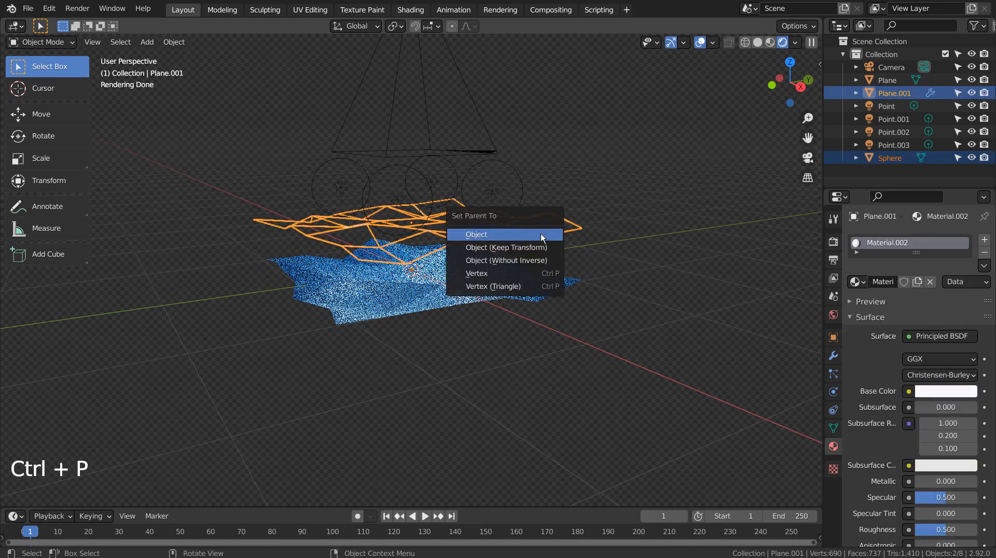
click(542, 238)
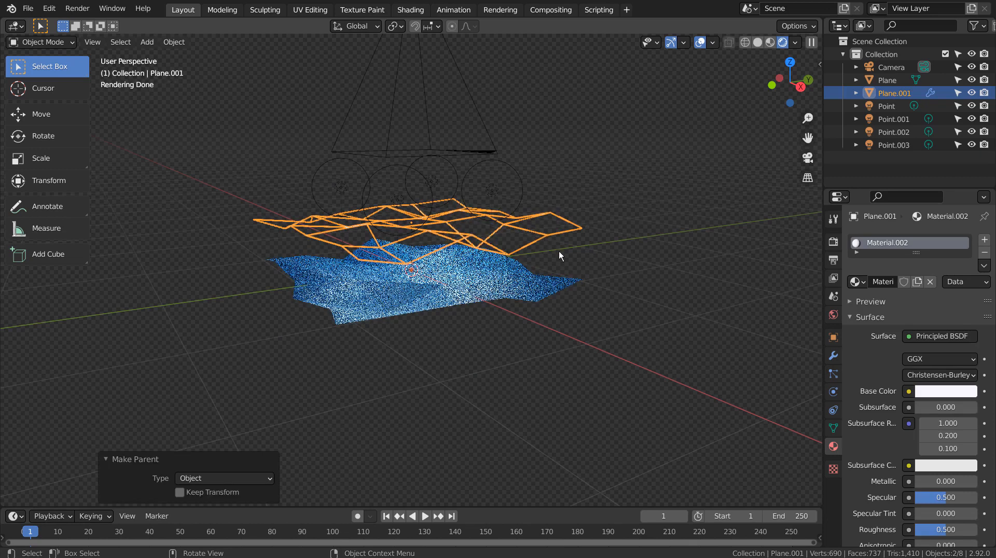
Try instancing the sphere on the wireframe plane's vertices, and undo the instancing.
click(560, 235)
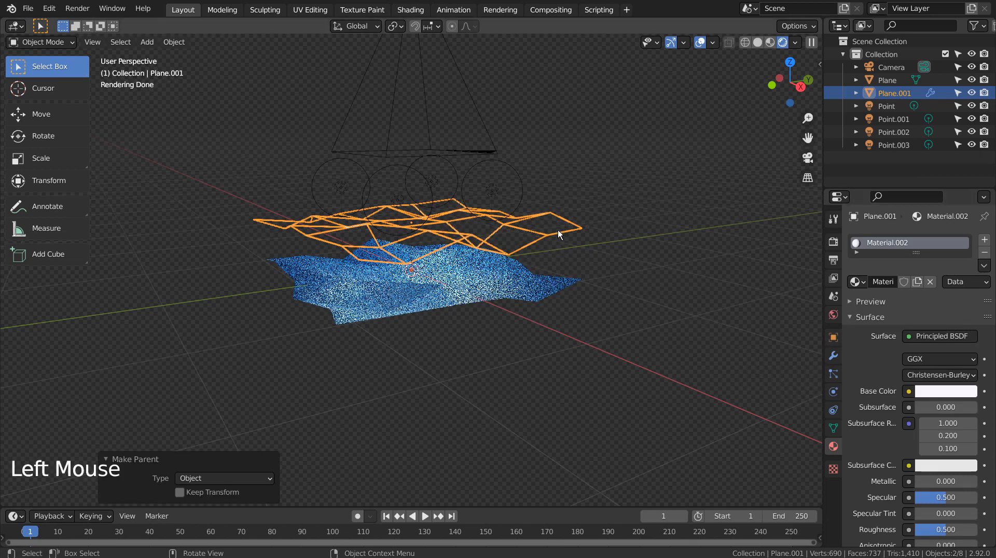
click(833, 338)
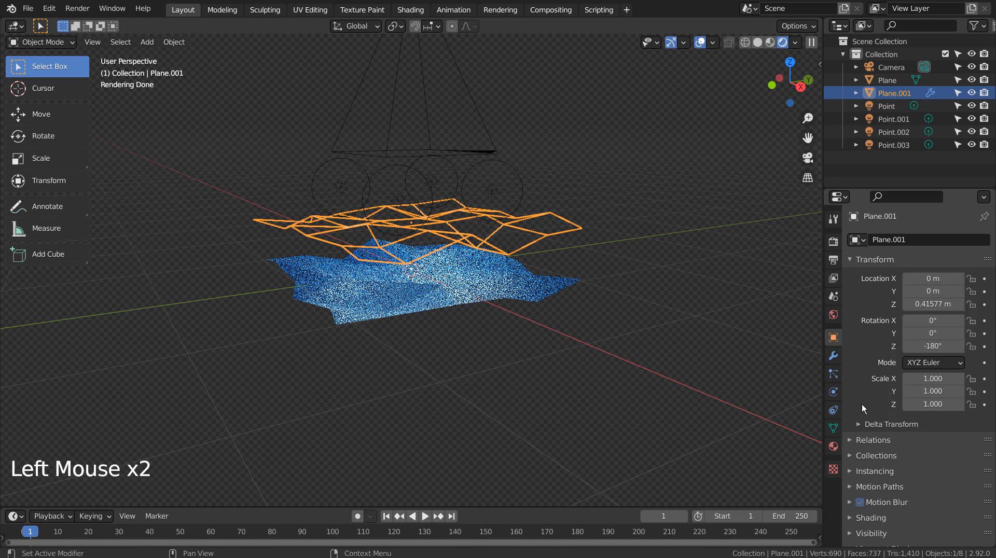
click(856, 470)
click(936, 492)
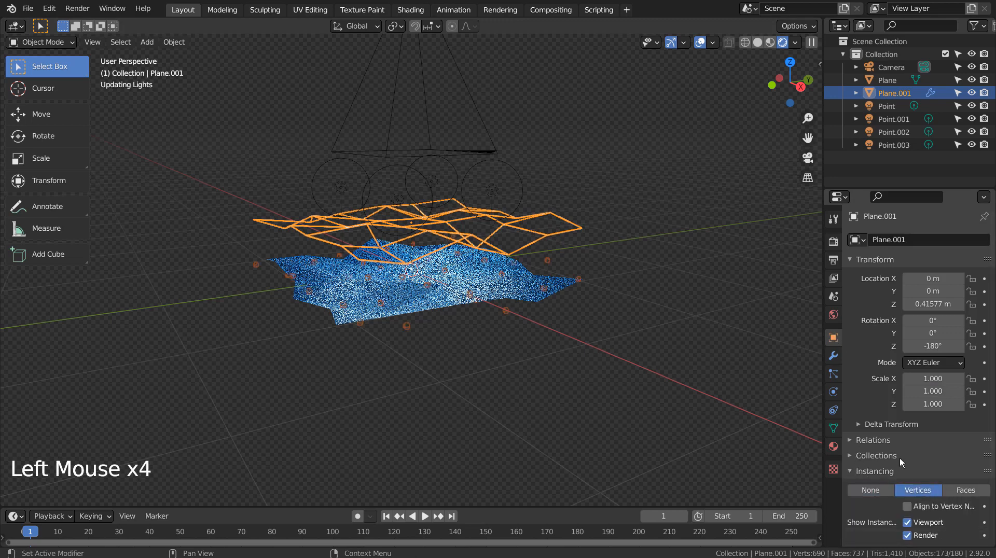
middle_drag(530, 289, 622, 336)
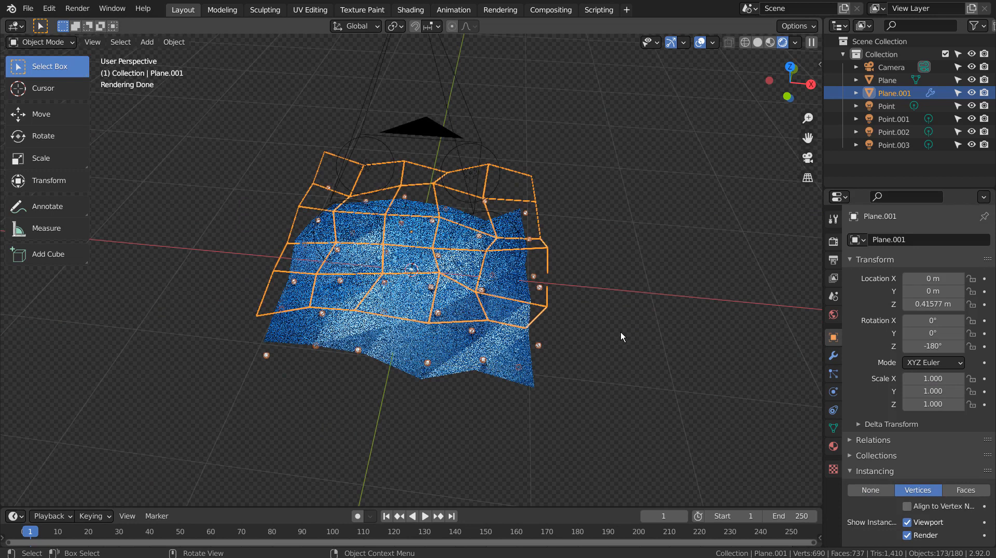
key(ctrl+z)
key(ctrl+z)
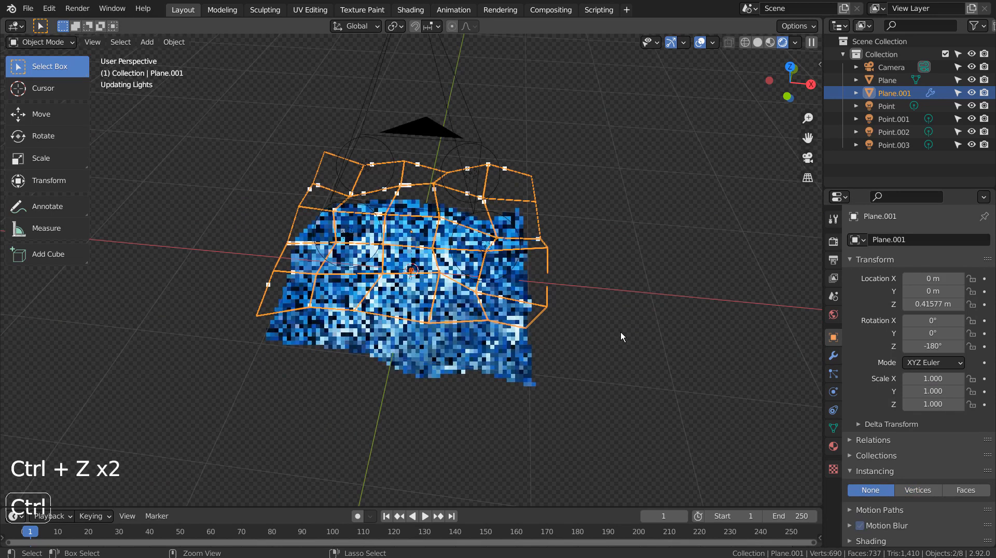
Select the sphere parented to the wireframe plane and raise it about 0.405 m along Z to the wireframe's height.
key(KP_3)
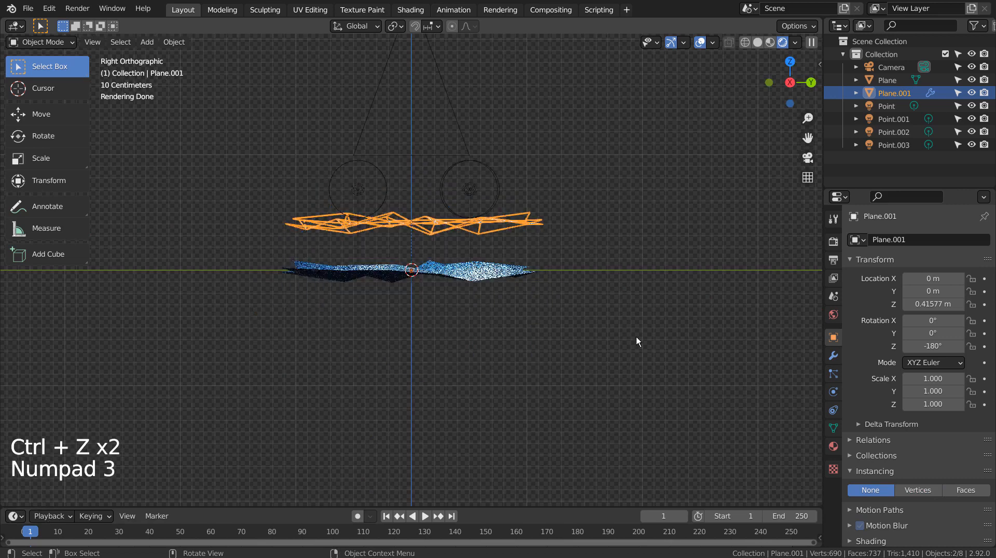
scroll(484, 277, up, 2)
scroll(483, 277, up, 2)
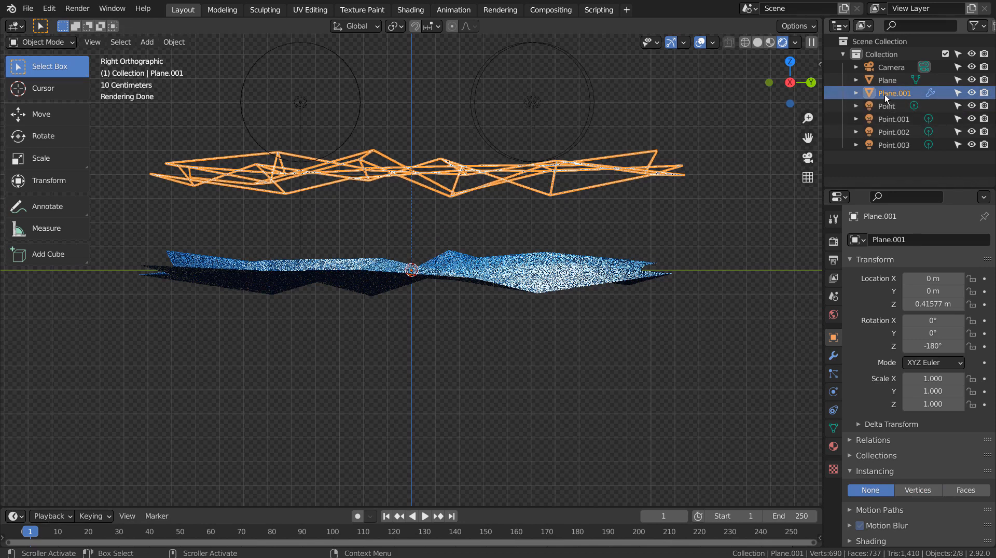
click(865, 79)
click(861, 79)
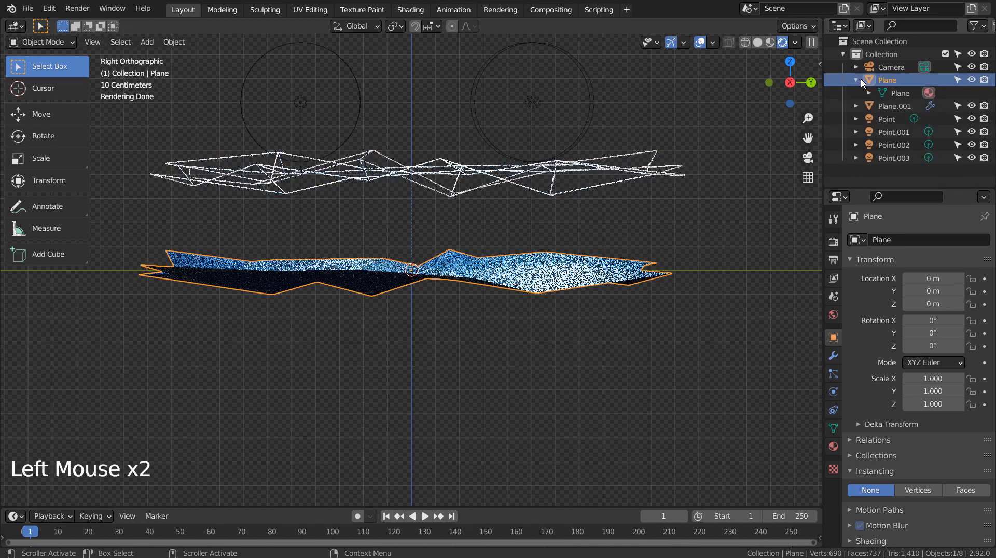
click(861, 79)
click(860, 91)
click(885, 134)
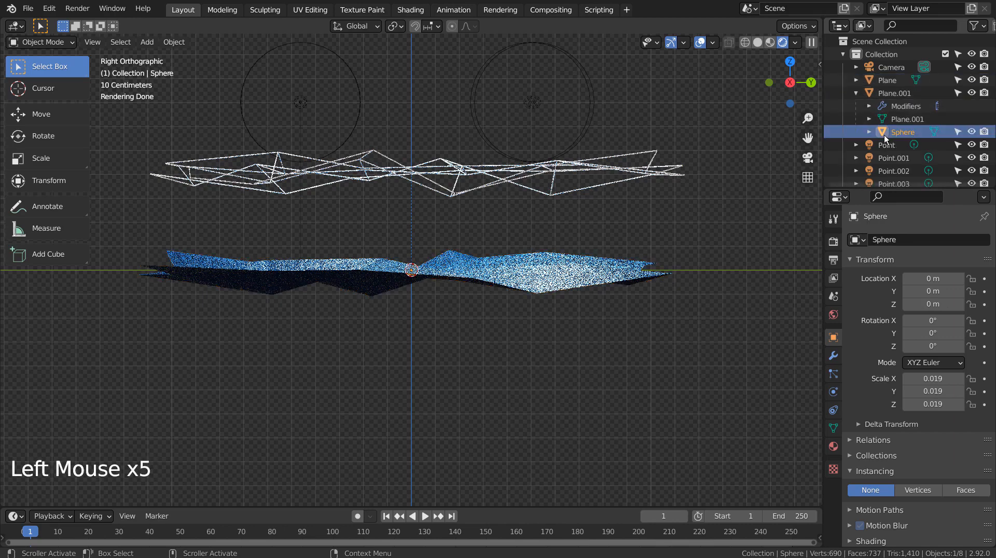
key(g)
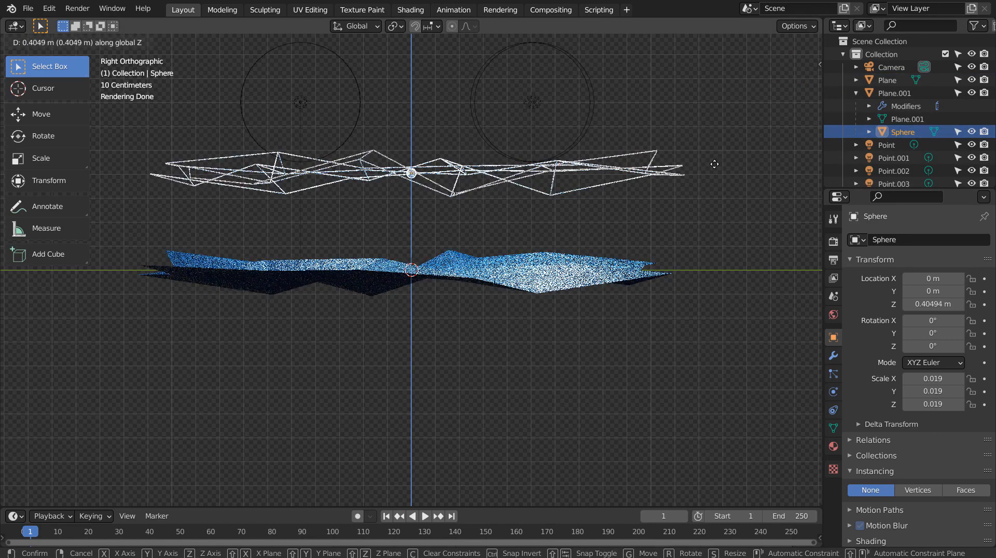
click(714, 164)
Set the wireframe plane's instancing to Vertices so the sphere repeats at every grid point.
middle_drag(715, 164, 642, 293)
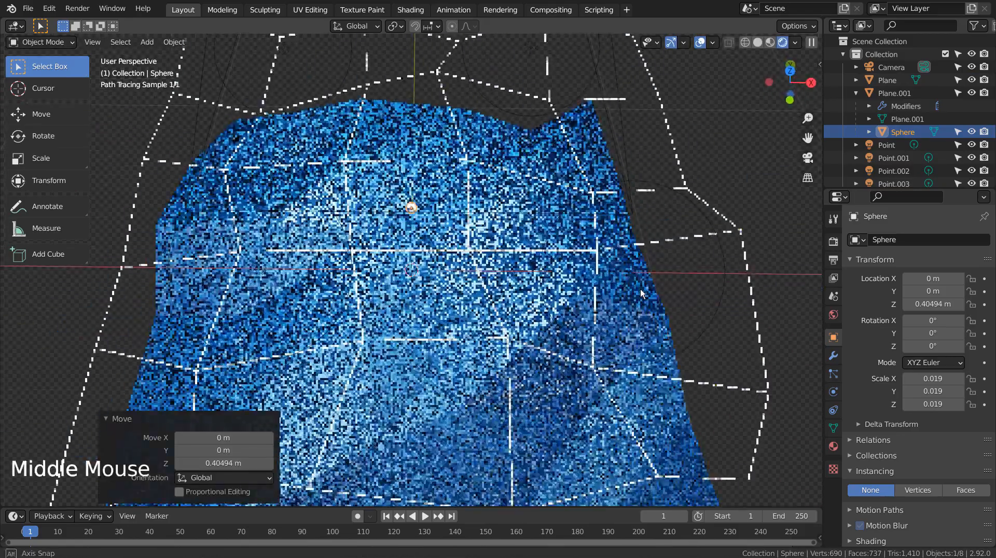
middle_drag(704, 320, 751, 255)
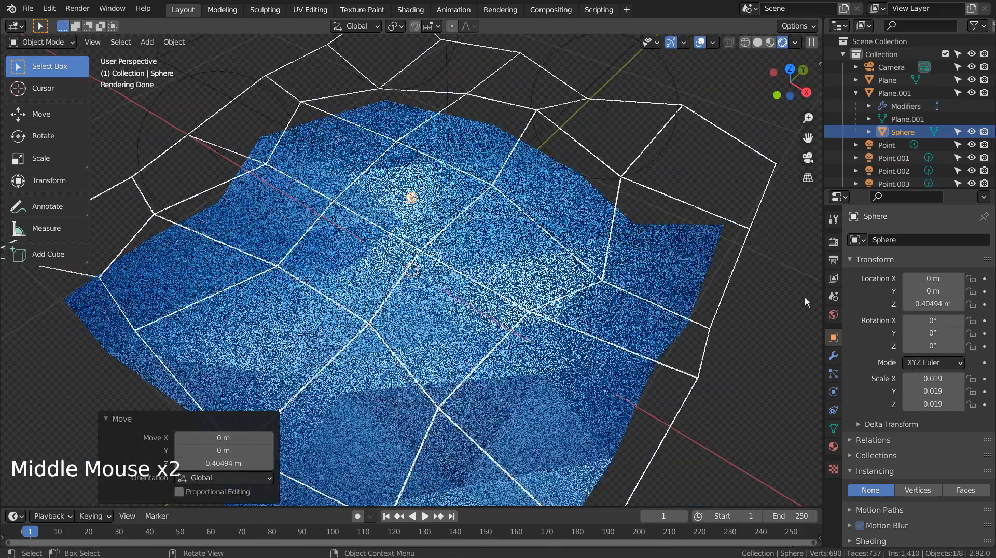
click(748, 249)
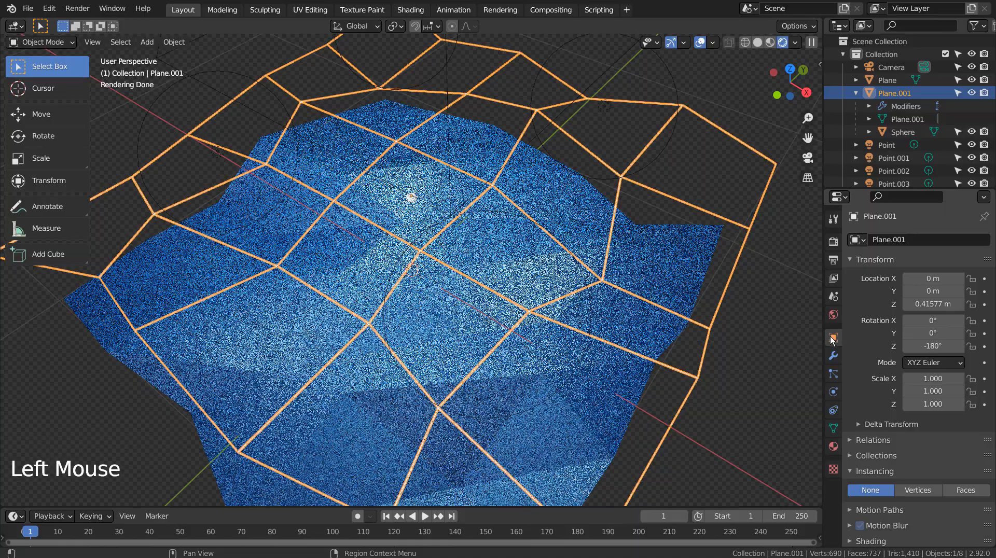
click(832, 338)
click(918, 490)
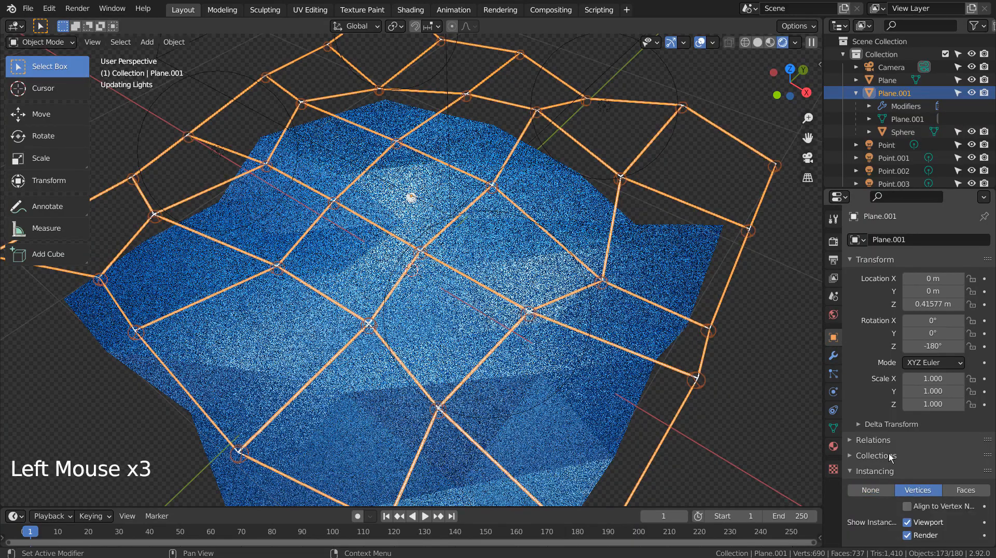
Hide the original sphere in the viewport and view the wireframe network through the camera.
middle_drag(748, 345, 683, 353)
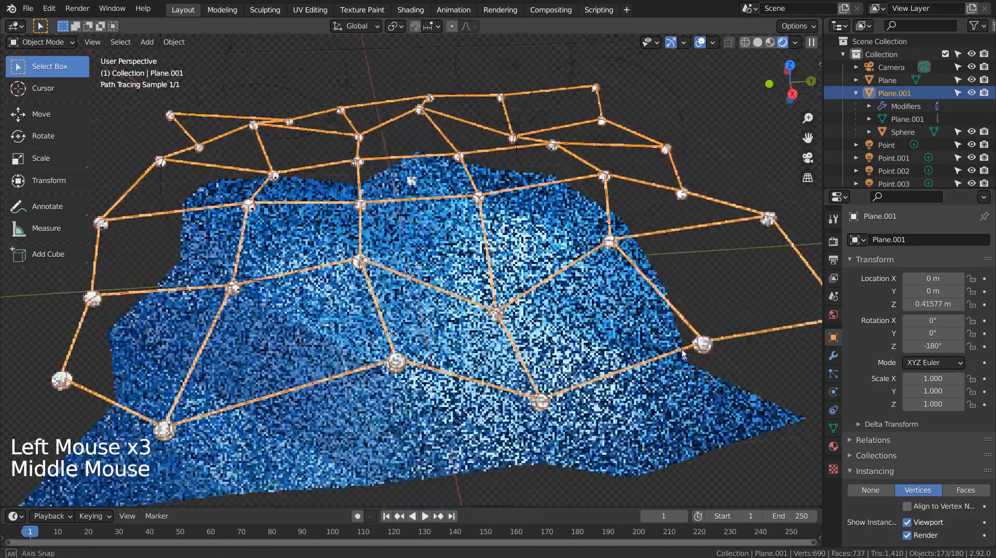
click(415, 185)
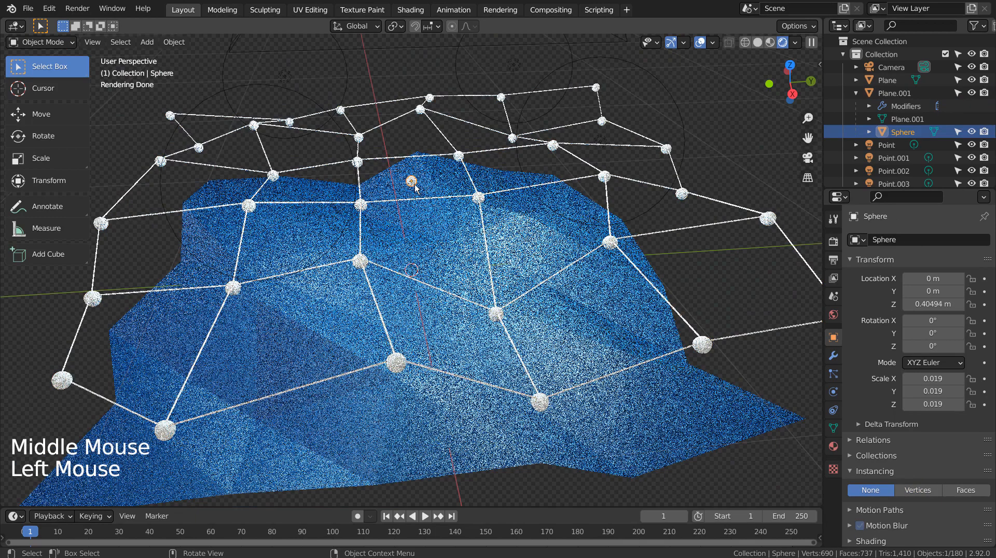
key(h)
key(KP_1)
key(KP_7)
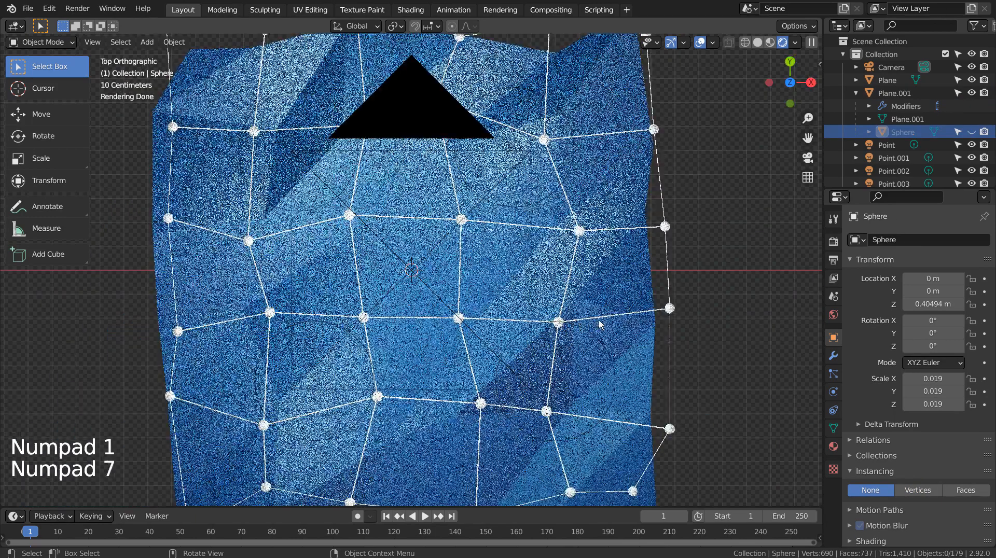
key(KP_0)
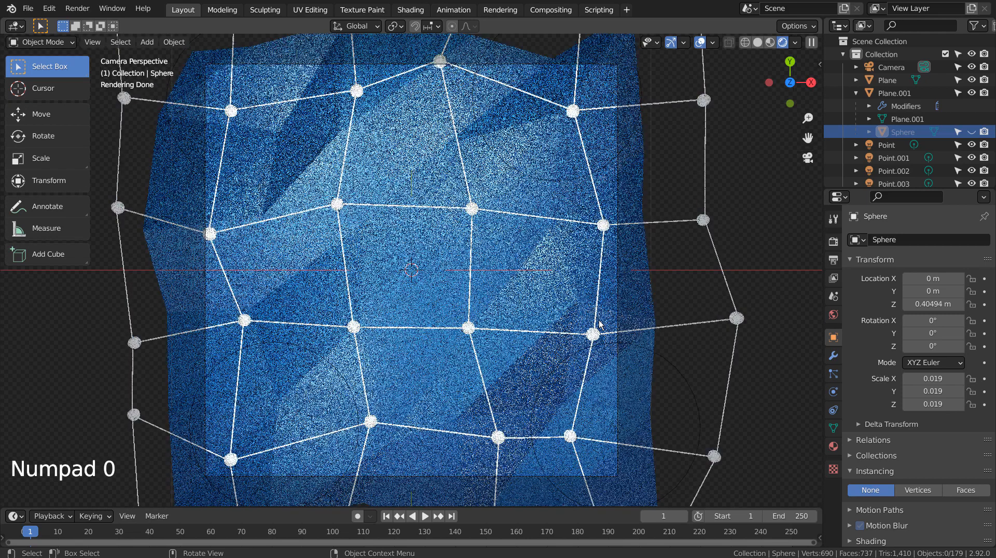
click(602, 258)
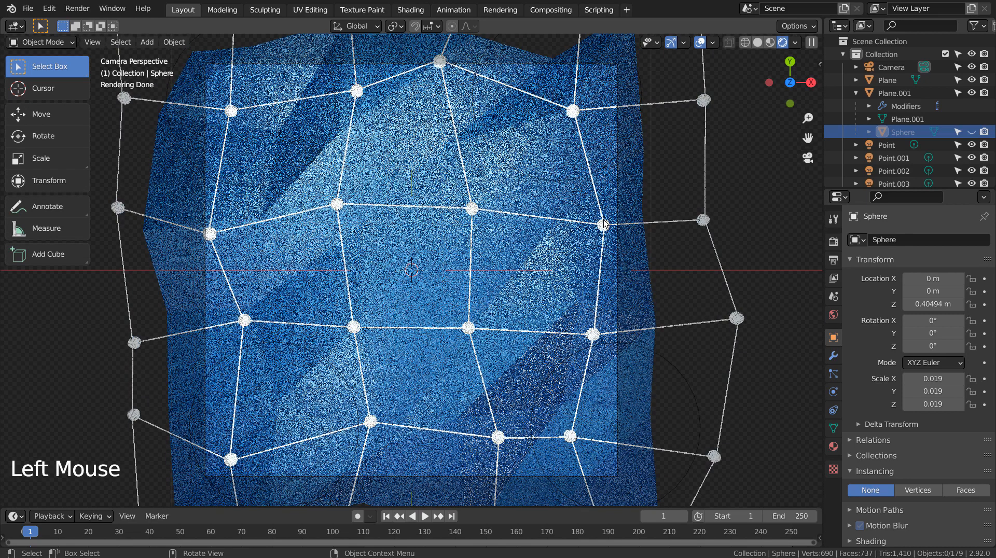
Try giving the wireframe plane's material a metallic value of 0.950 and a roughness of 0.128.
click(834, 446)
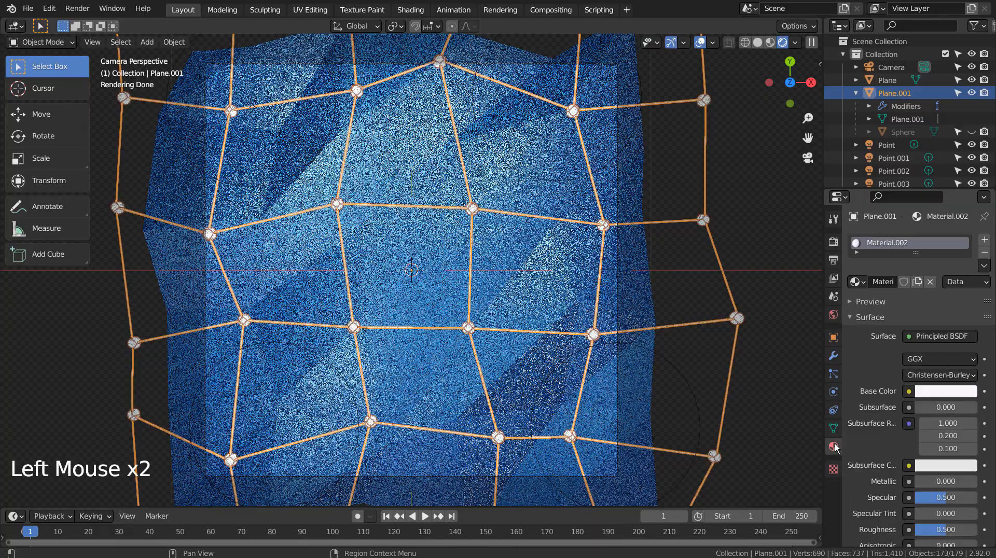
drag(929, 481, 975, 481)
drag(945, 530, 923, 530)
click(783, 393)
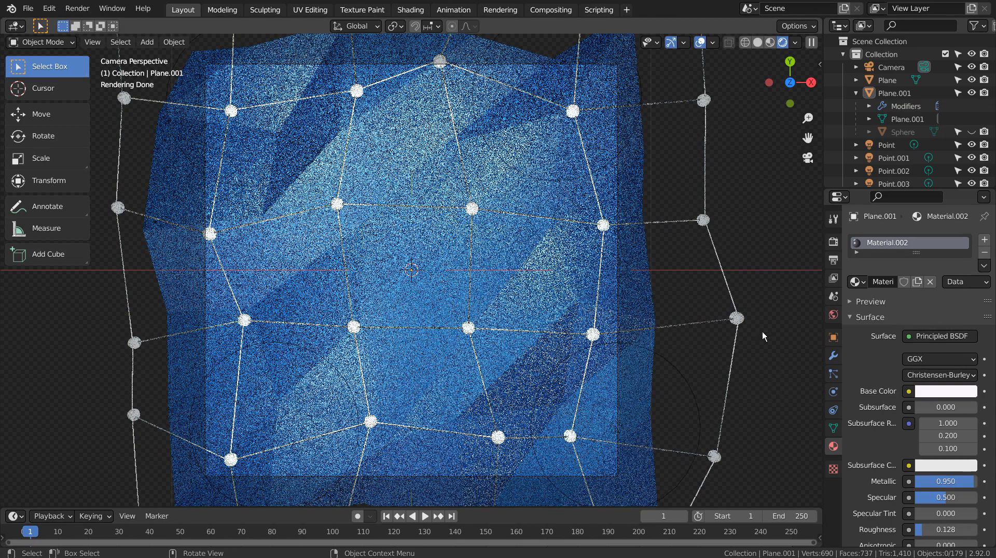
Save the file with the viewport in Material Preview shading and render a test image of the scene.
key(ctrl+s)
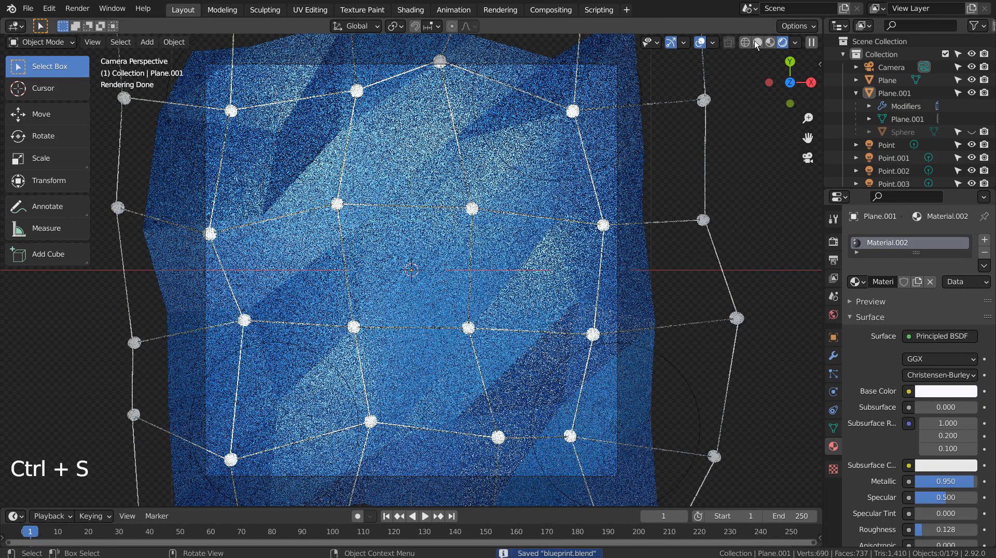
click(772, 43)
key(ctrl+s)
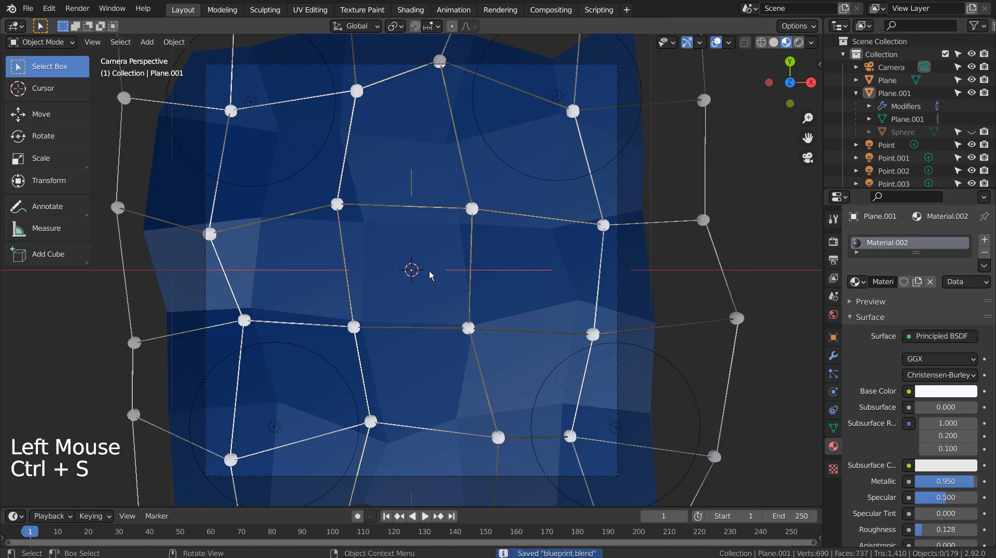
key(F12)
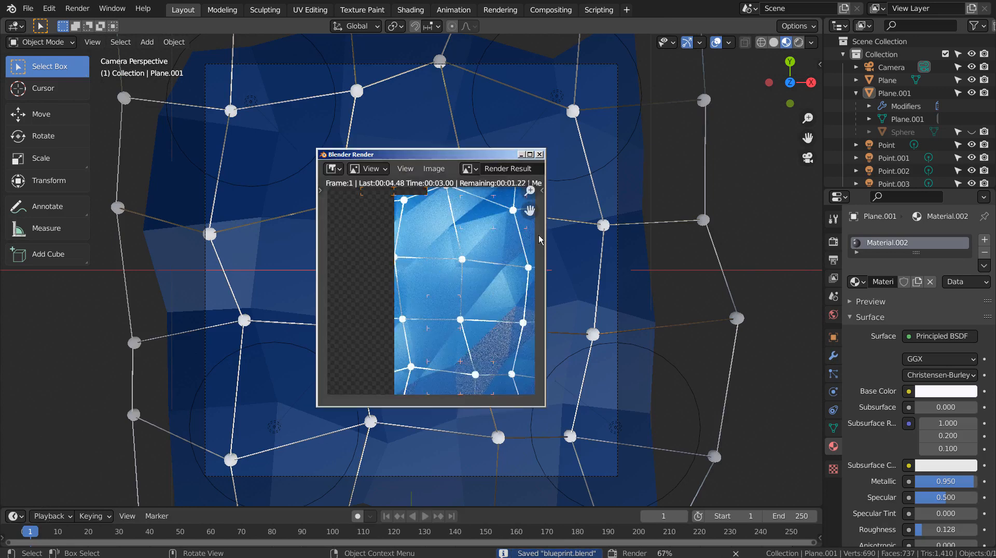
click(540, 154)
Select the wireframe plane and set its material's metallic to 0 and roughness to 0.492.
click(727, 312)
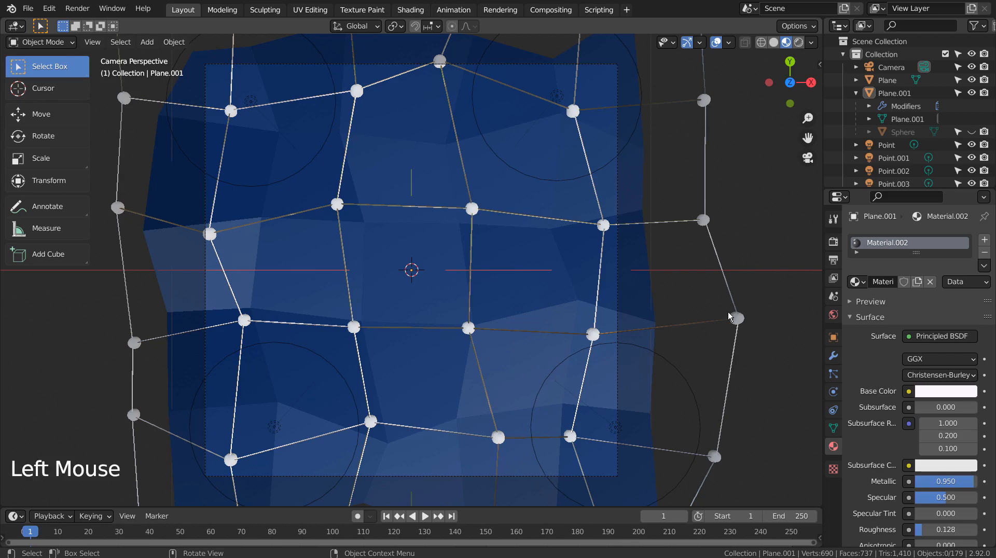
drag(956, 485, 898, 483)
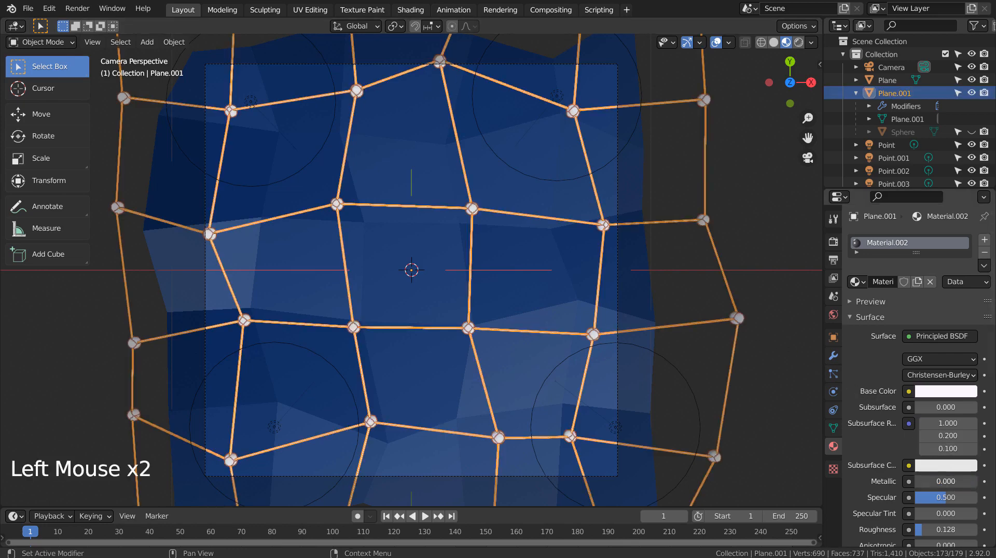
drag(934, 530, 957, 529)
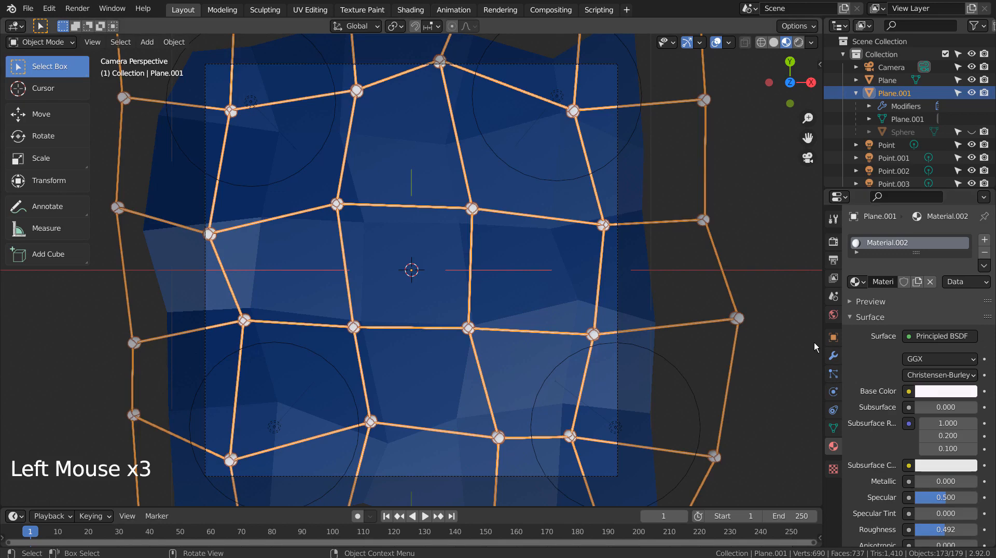
Set the output resolution percentage to 100% and render the final image.
click(833, 242)
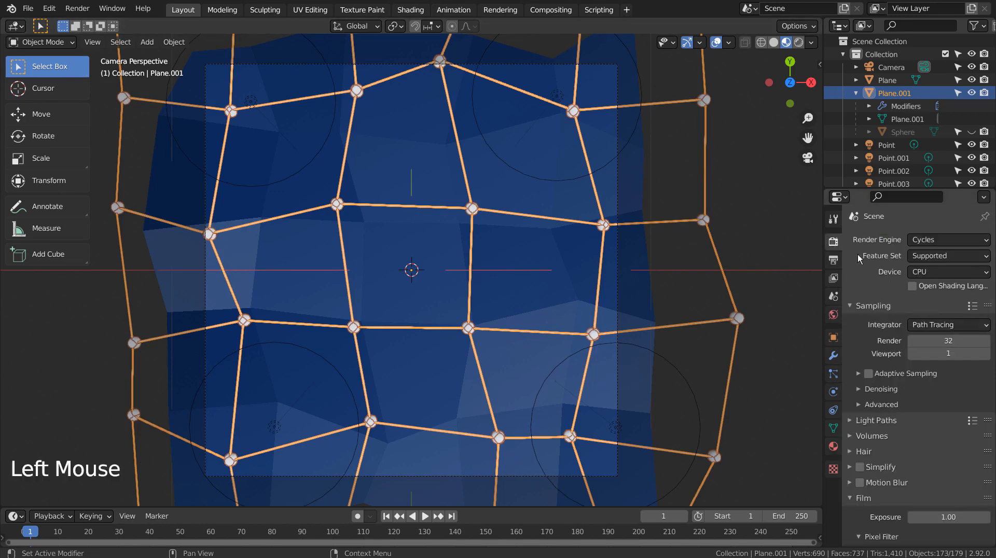
click(833, 260)
drag(944, 289, 986, 290)
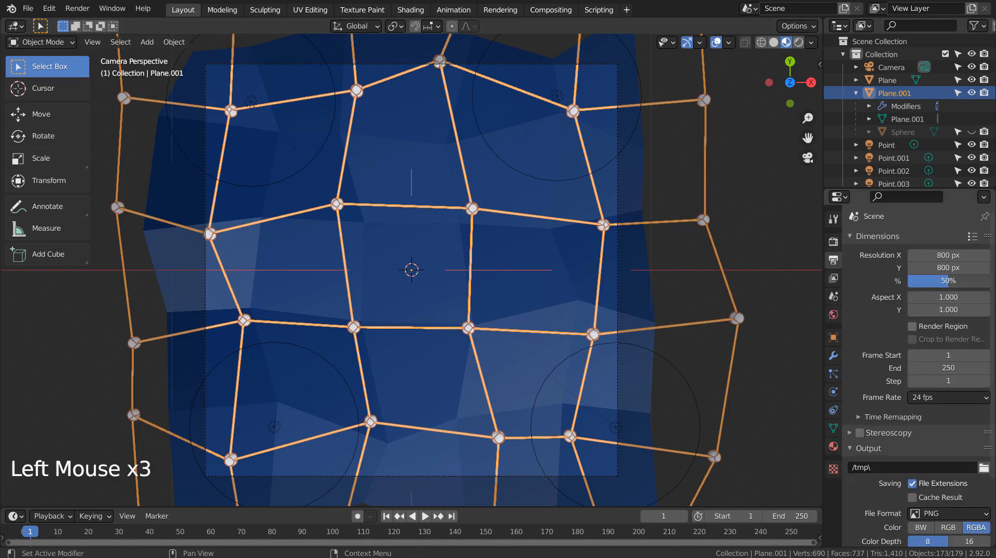
click(739, 253)
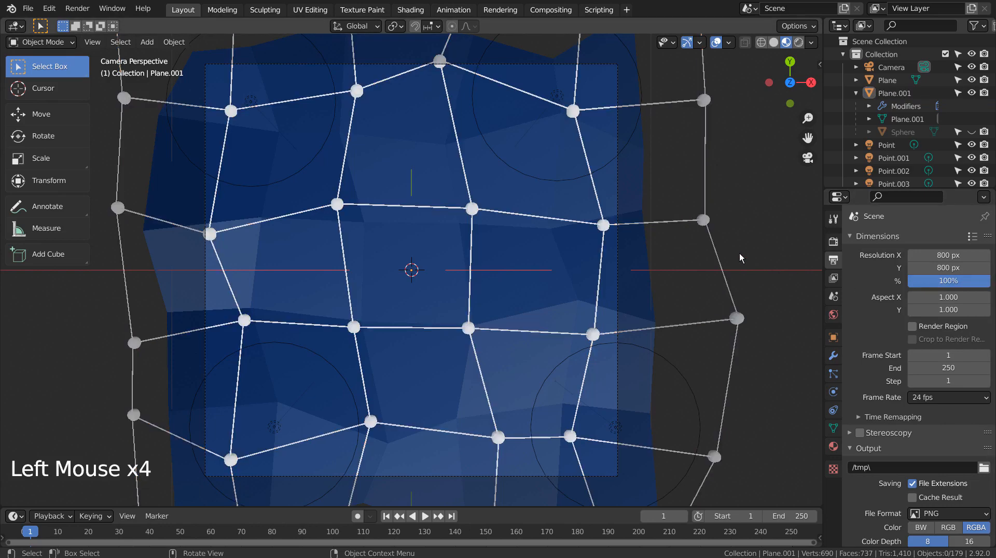
key(F12)
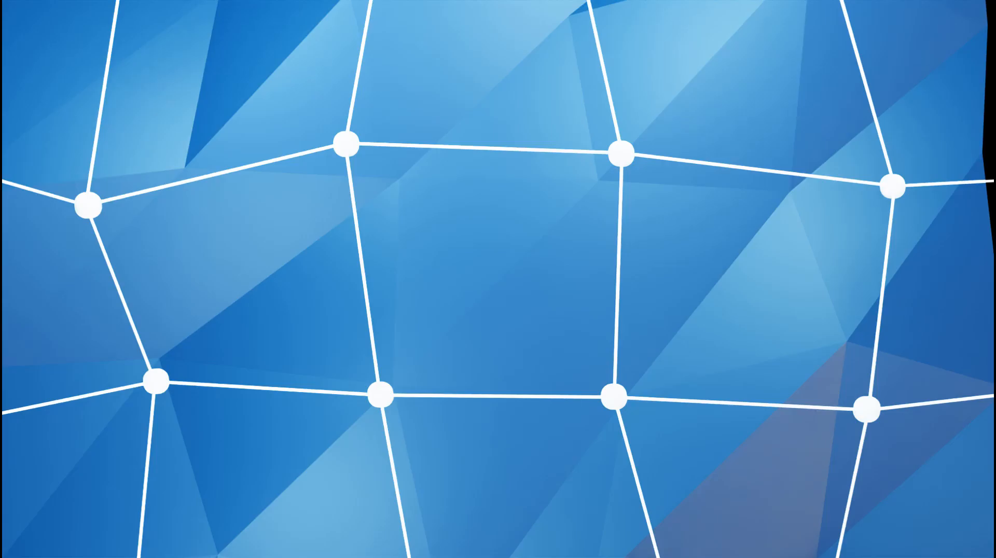